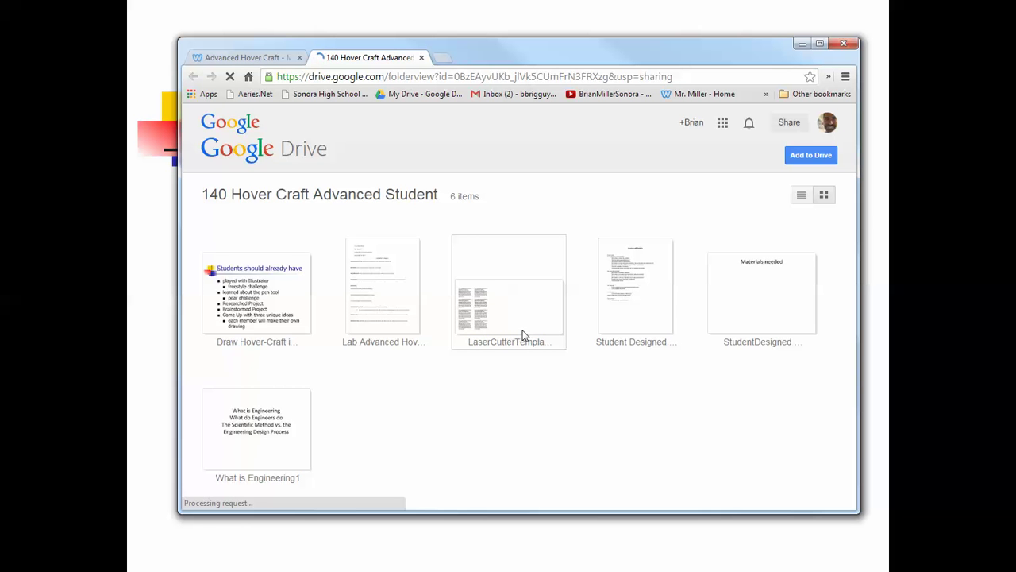
Open the LaserCutterTemplateV5.ait file from the shared hovercraft folder and download it
{"action": "left_click", "coordinate": [521, 337]}
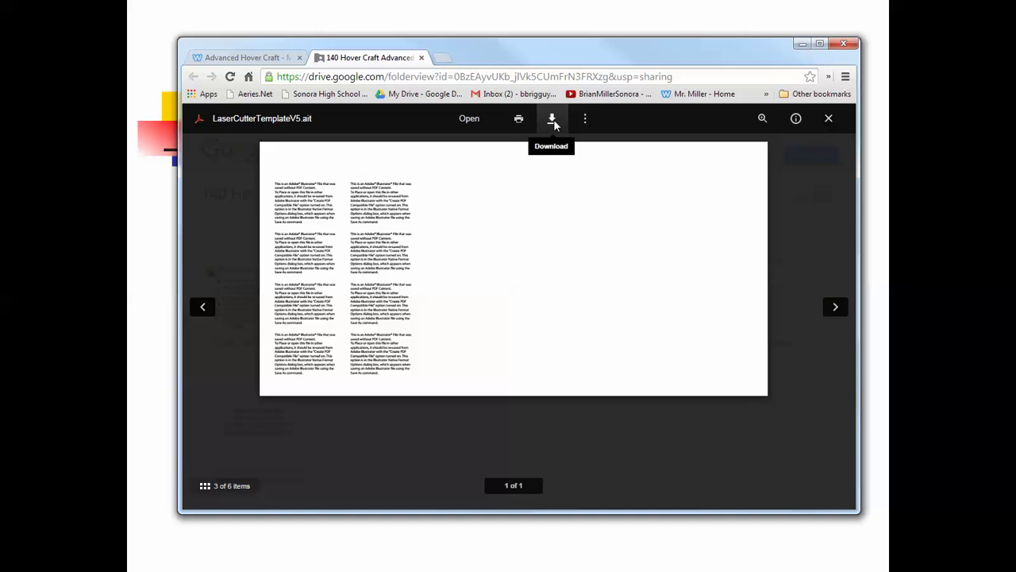
{"action": "left_click", "coordinate": [554, 119]}
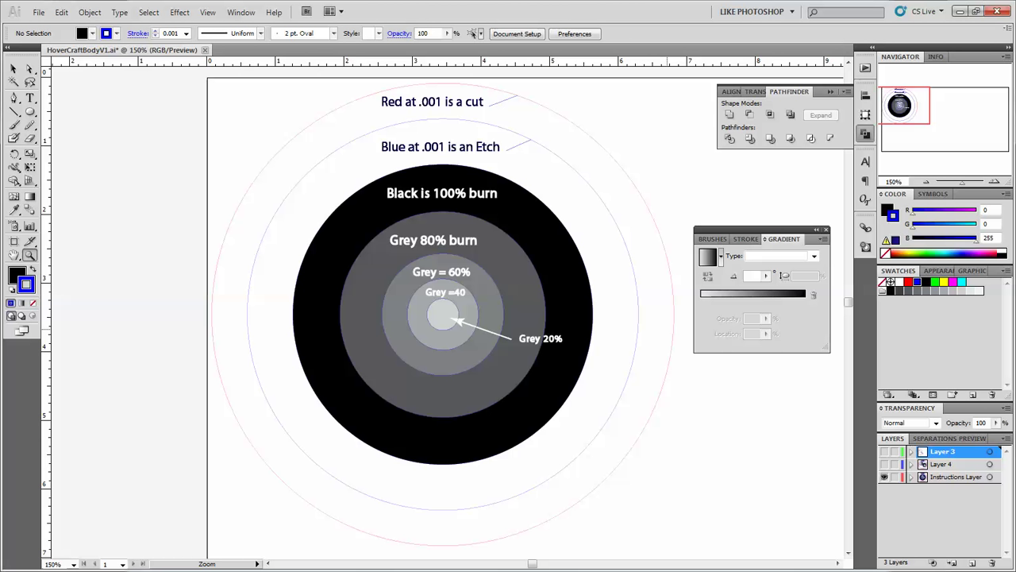
Switch to Adobe Illustrator and toggle the visibility of the Instructions Layer and Layer 4 to compare them
{"action": "left_click", "coordinate": [886, 477]}
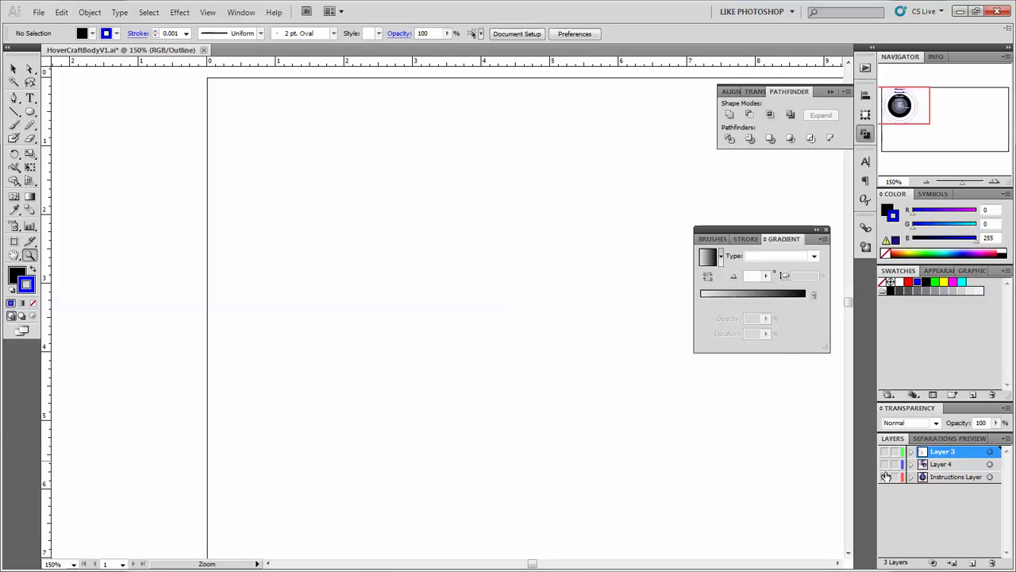
{"action": "left_click", "coordinate": [885, 465]}
{"action": "left_click", "coordinate": [886, 465]}
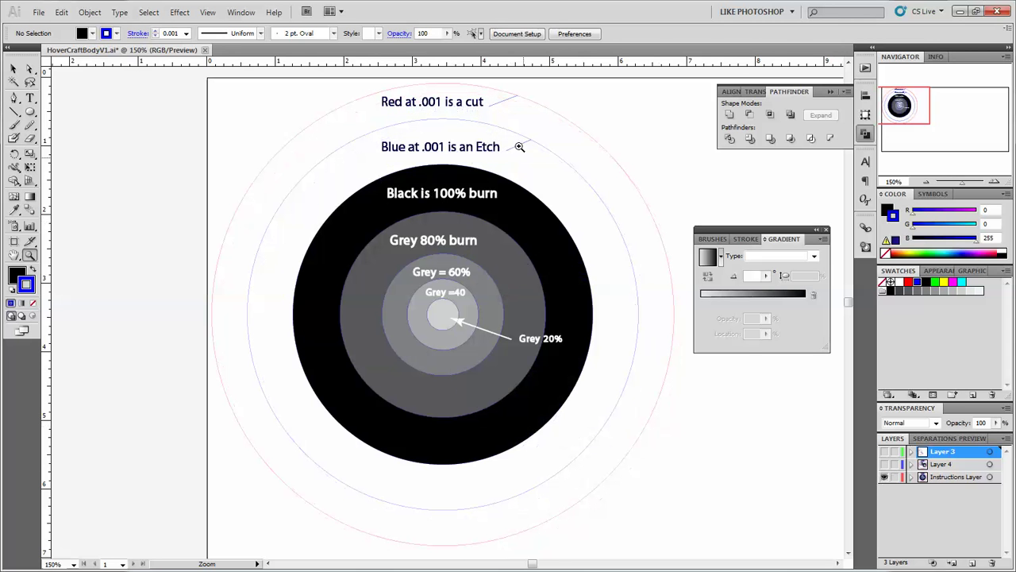
Select the cut, etch and burn circles in turn to examine their stroke and fill settings
{"action": "left_click", "coordinate": [14, 70]}
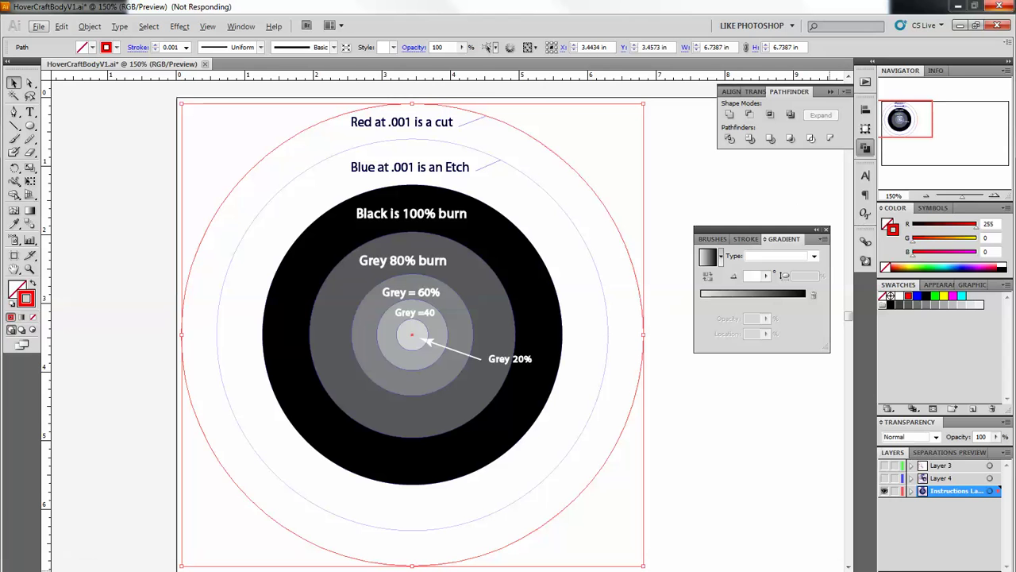
{"action": "left_click", "coordinate": [599, 263]}
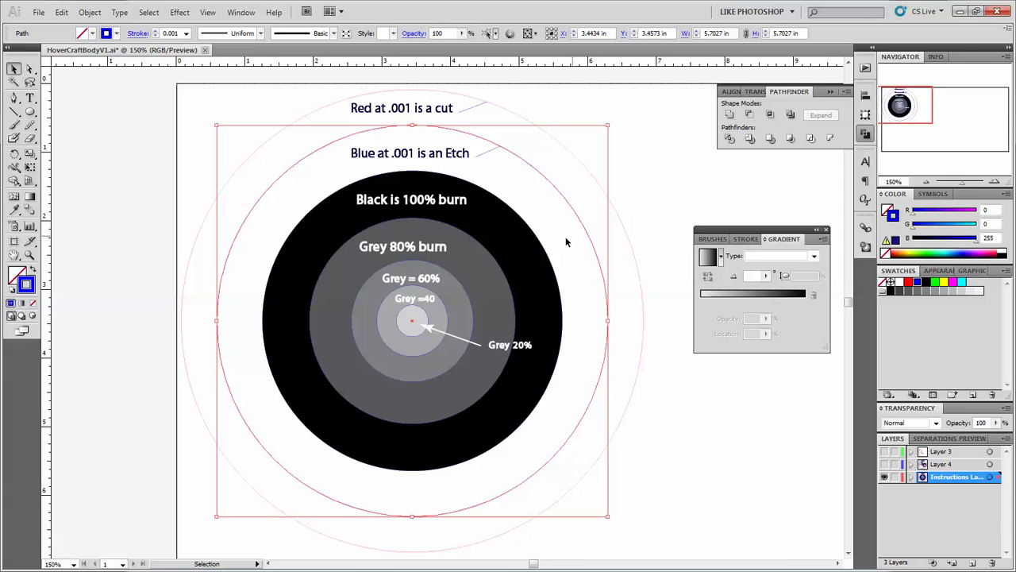
{"action": "left_click", "coordinate": [513, 248]}
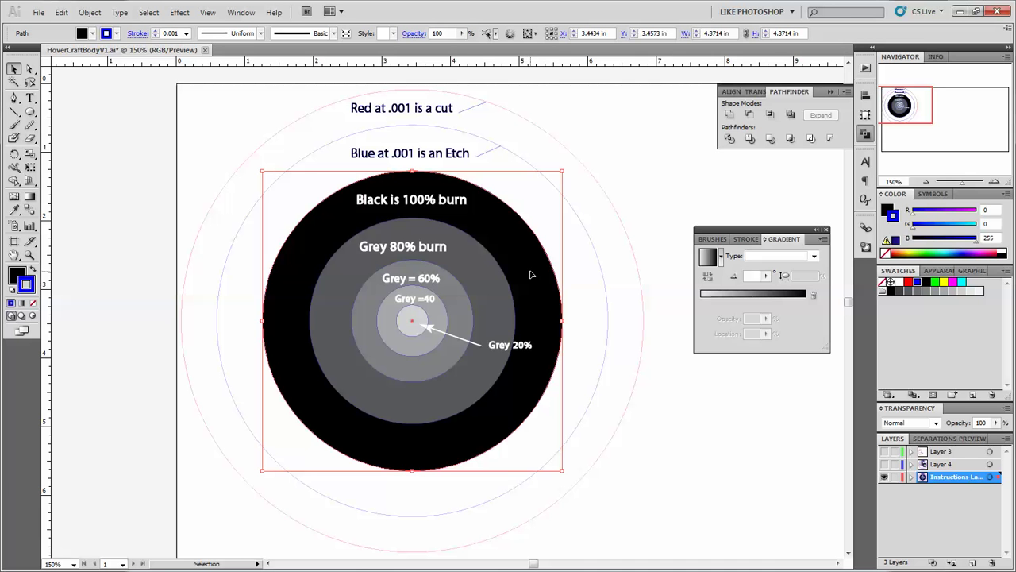
{"action": "left_click", "coordinate": [494, 293]}
{"action": "left_click", "coordinate": [443, 311]}
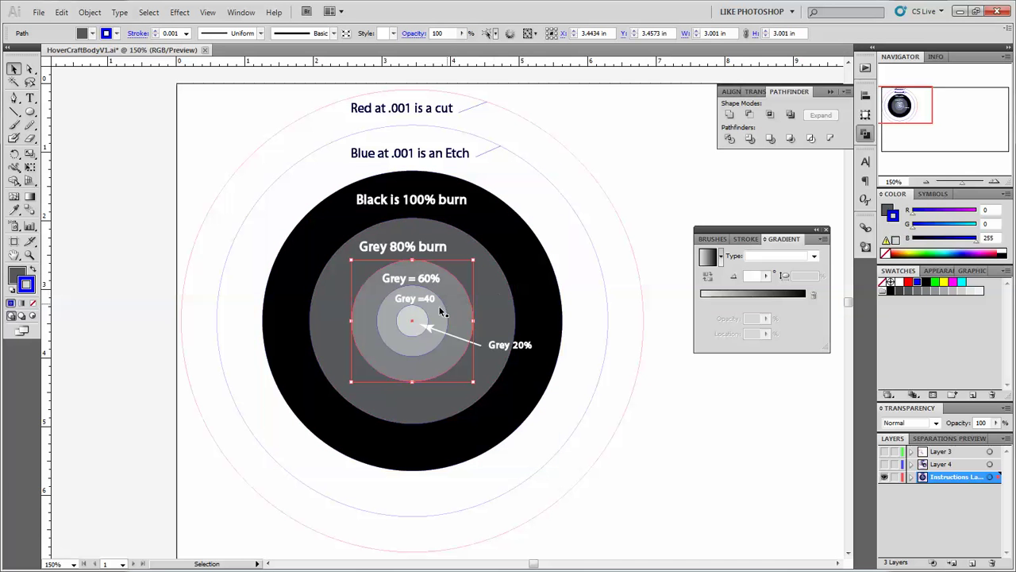
{"action": "left_click", "coordinate": [435, 312]}
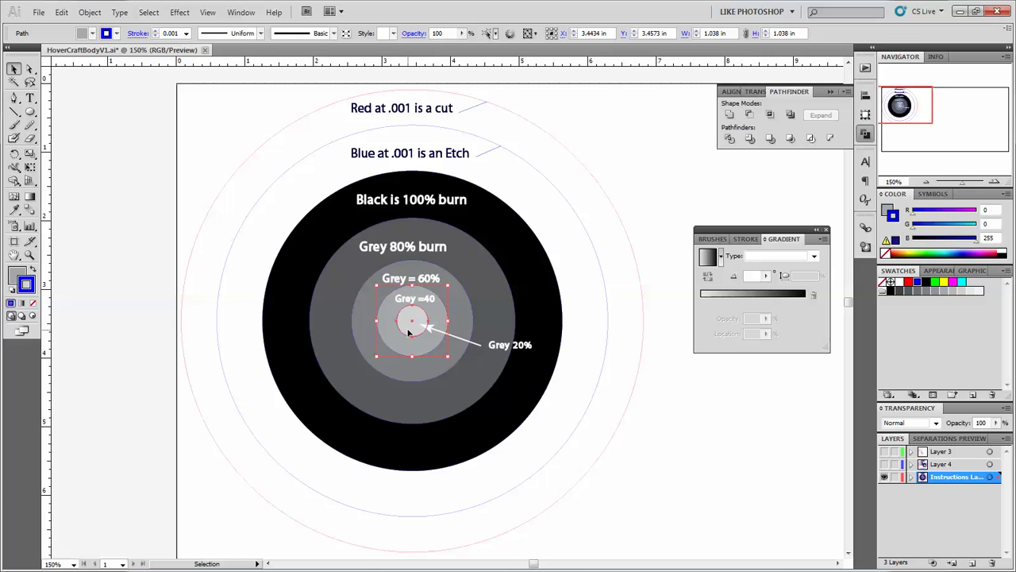
{"action": "left_click", "coordinate": [410, 333]}
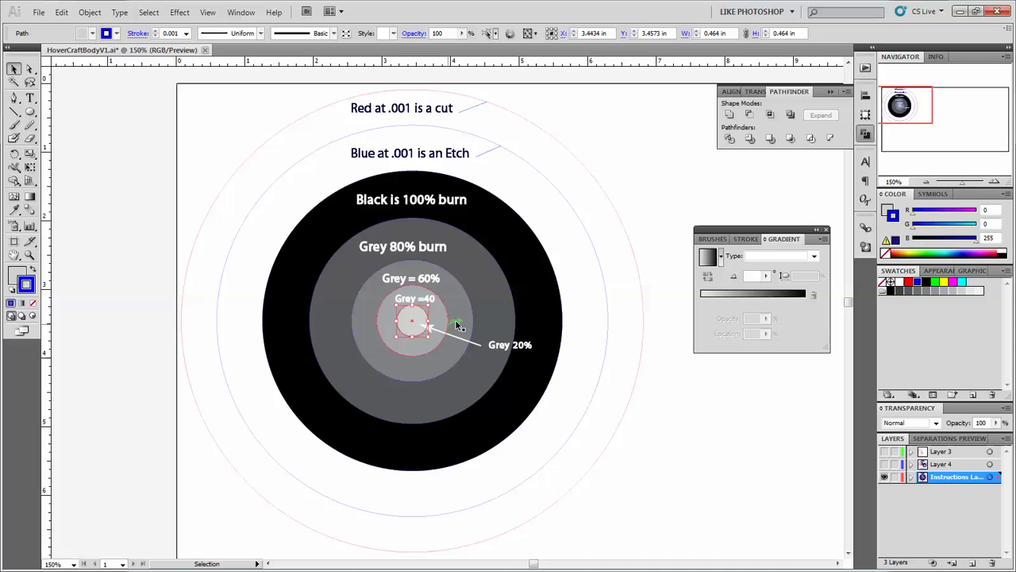
{"action": "left_click", "coordinate": [605, 277]}
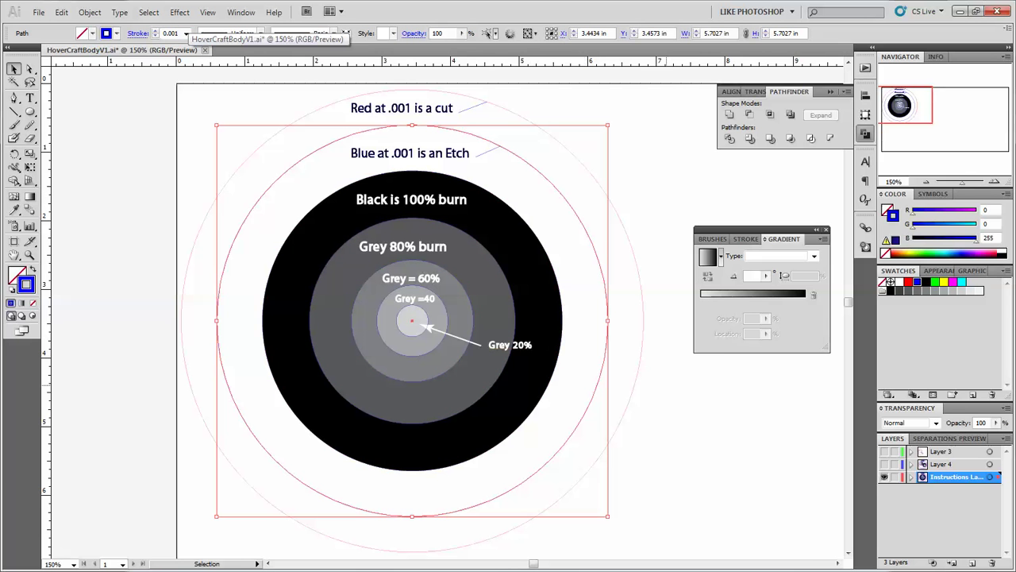
Show Layer 4 instead of the Instructions Layer and set the lower gradient circle's gradient type to Radial
{"action": "left_click", "coordinate": [886, 478]}
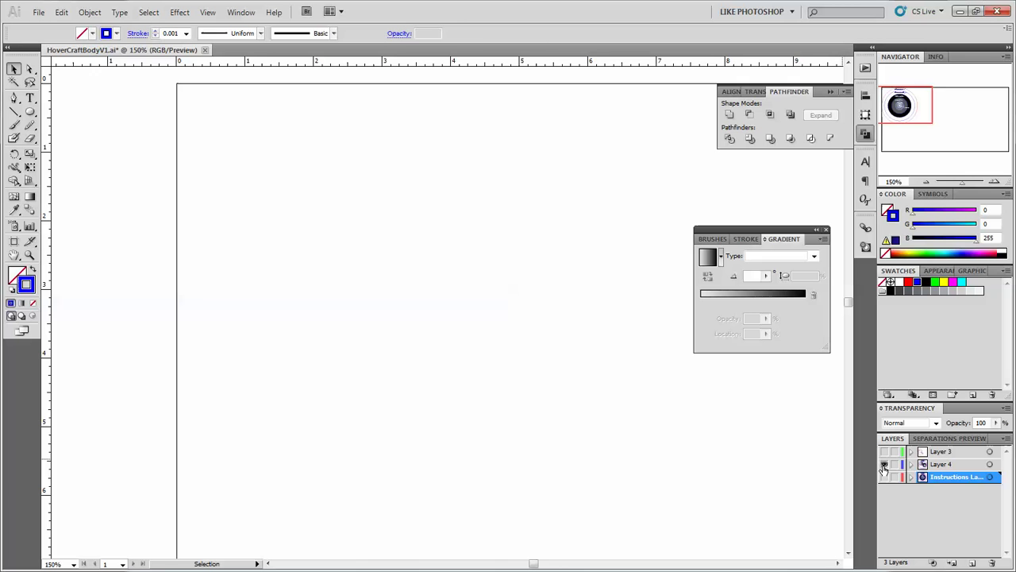
{"action": "left_click", "coordinate": [885, 464]}
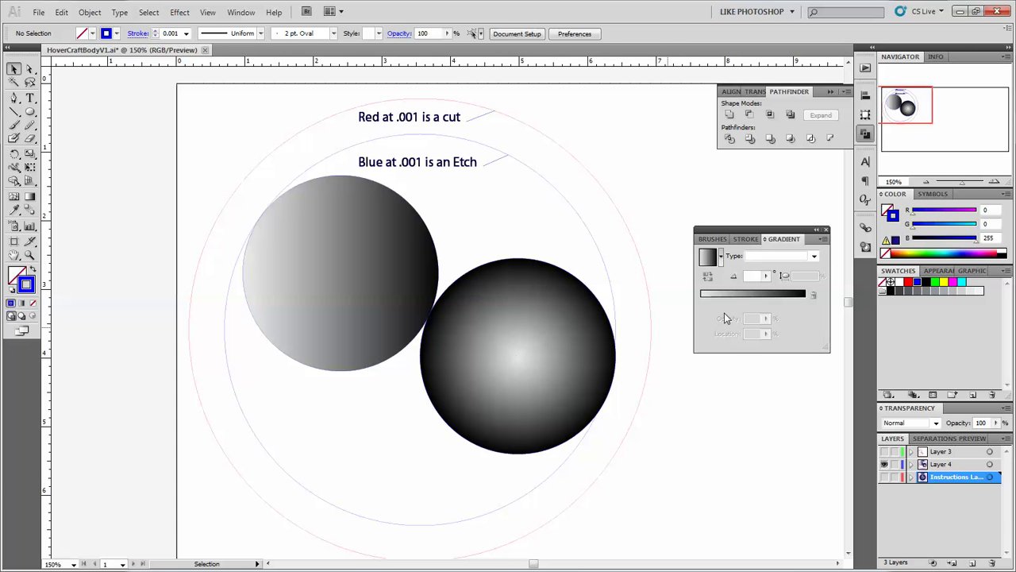
{"action": "left_click", "coordinate": [550, 342]}
{"action": "left_click", "coordinate": [555, 350]}
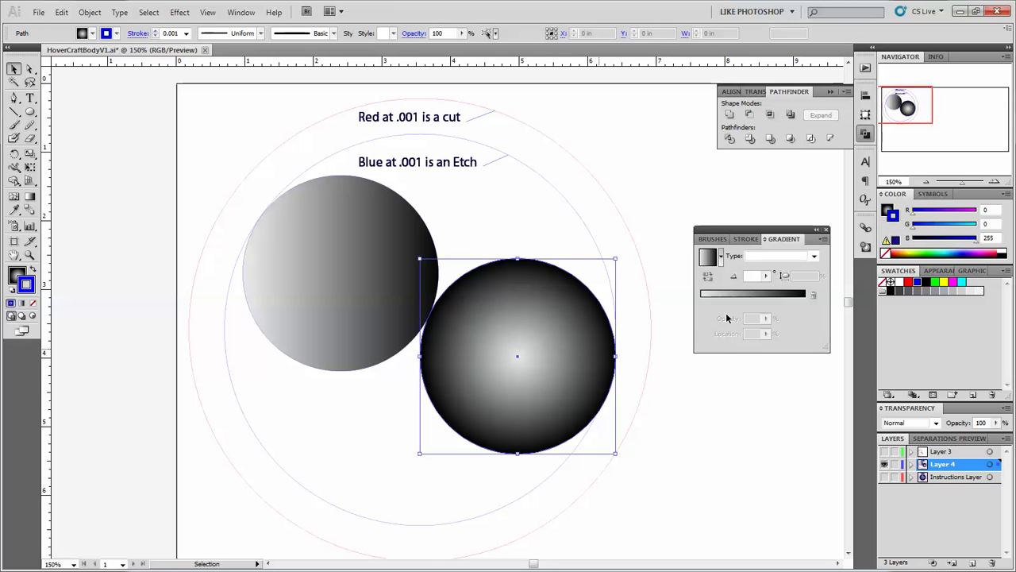
{"action": "left_click", "coordinate": [814, 256]}
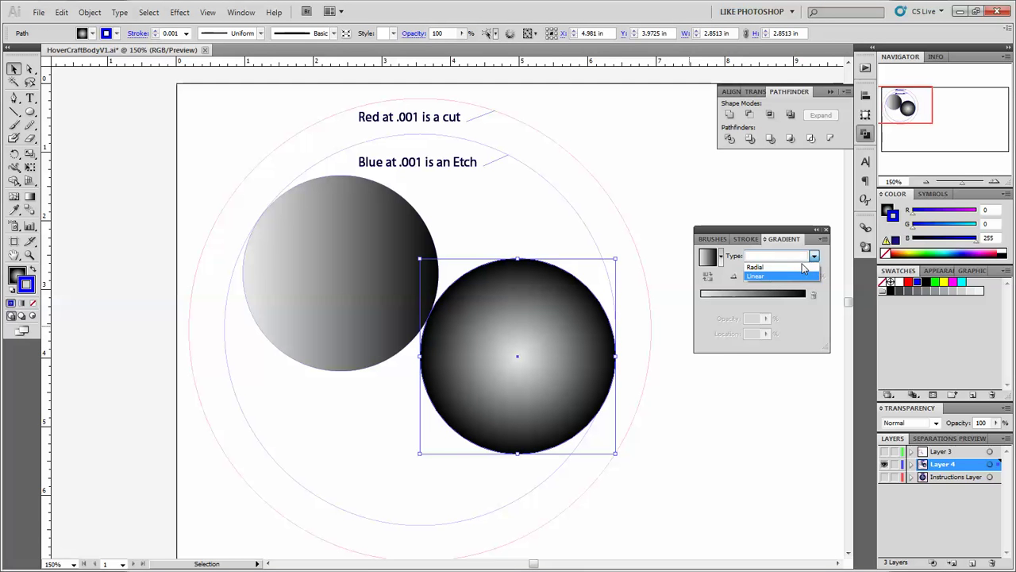
{"action": "left_click", "coordinate": [793, 267]}
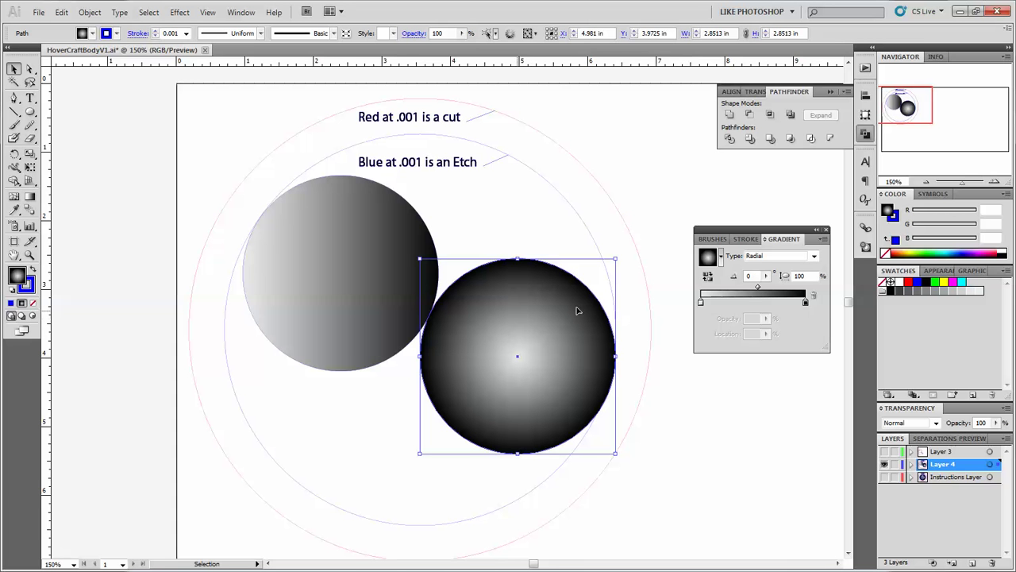
Hide Layer 4 and add a new layer above it for the drawing
{"action": "left_click", "coordinate": [885, 465]}
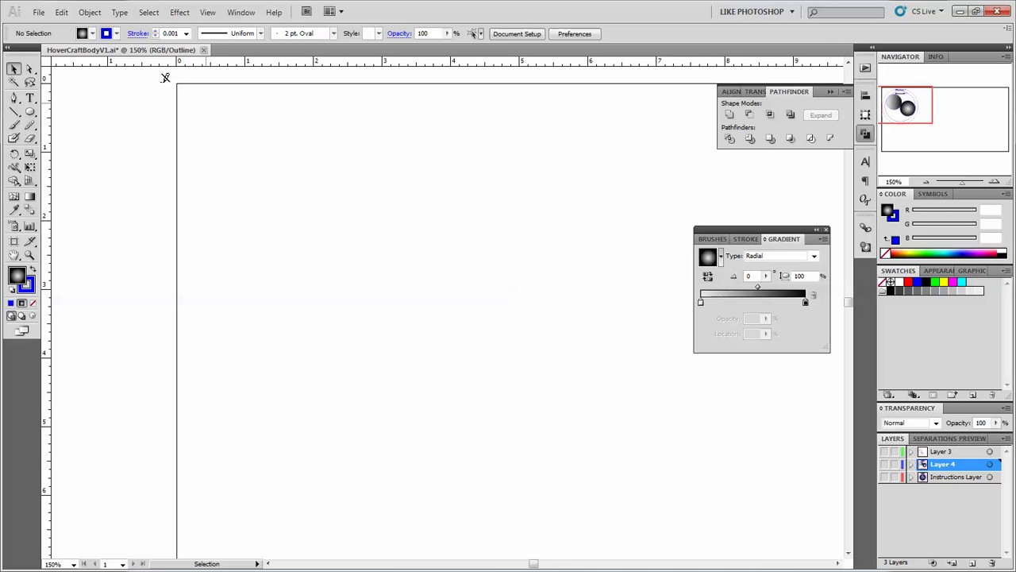
{"action": "left_click", "coordinate": [972, 563]}
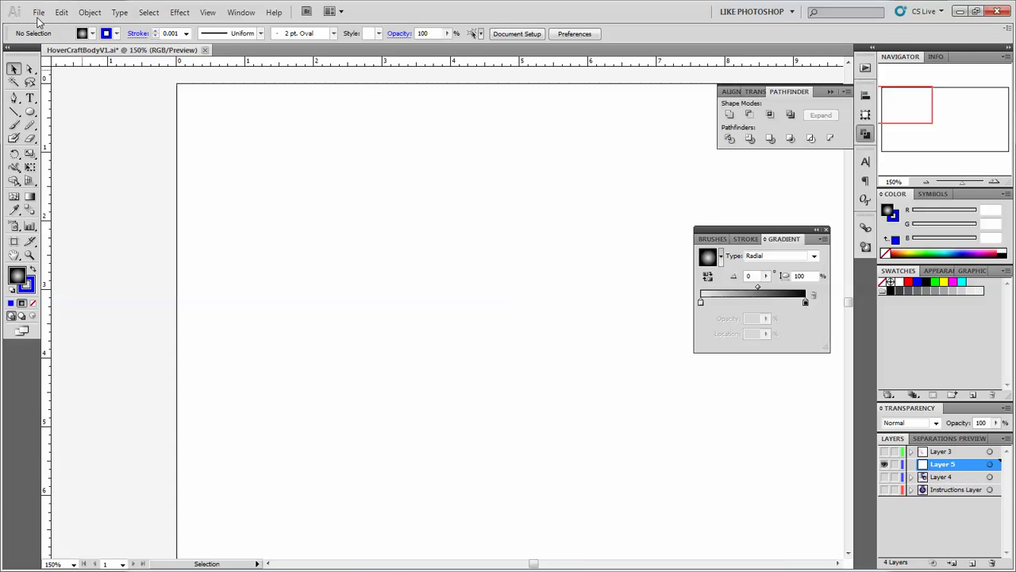
{"action": "left_click", "coordinate": [38, 16]}
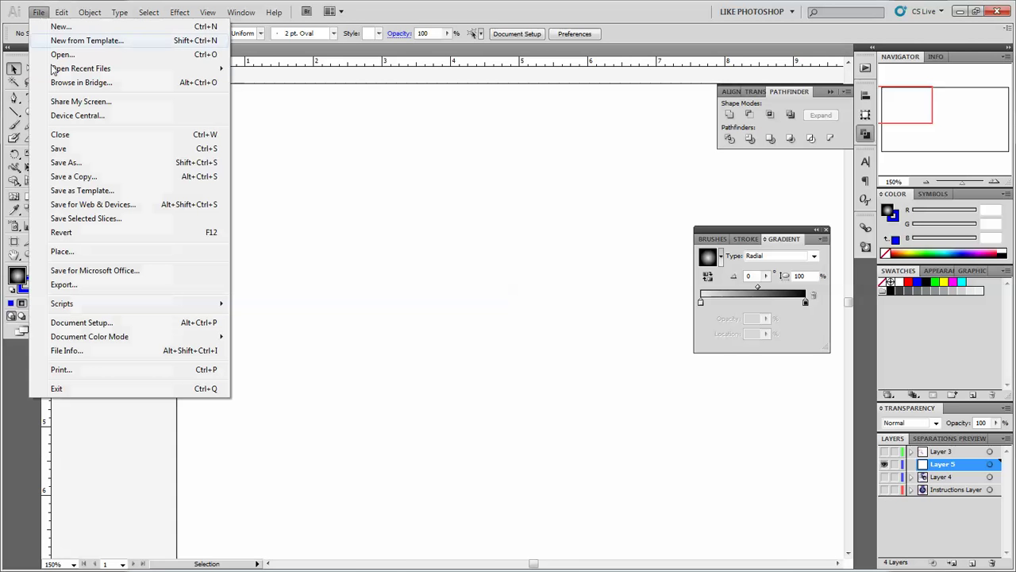
{"action": "left_click", "coordinate": [65, 164]}
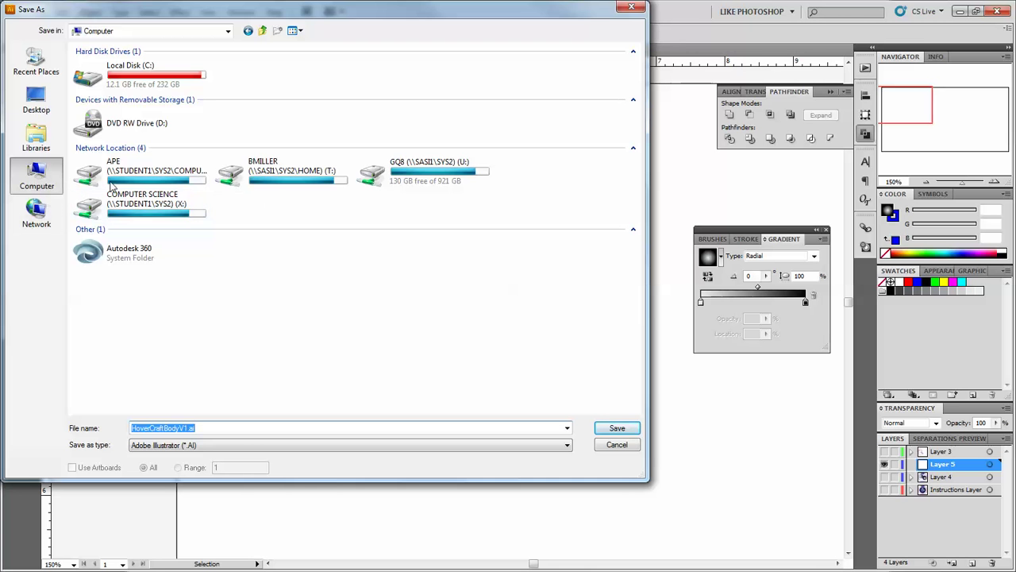
{"action": "double_click", "coordinate": [272, 178]}
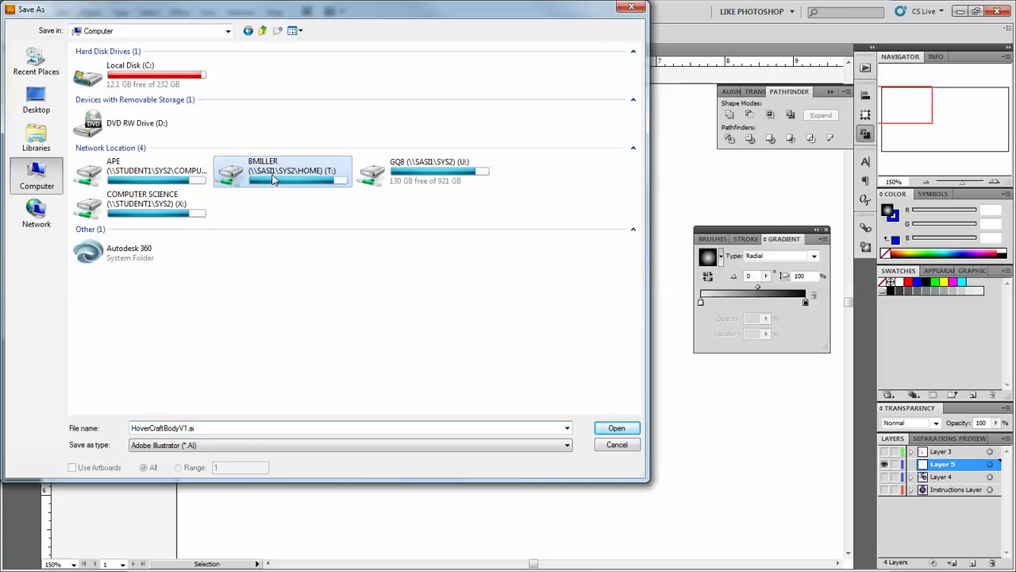
{"action": "double_click", "coordinate": [91, 65]}
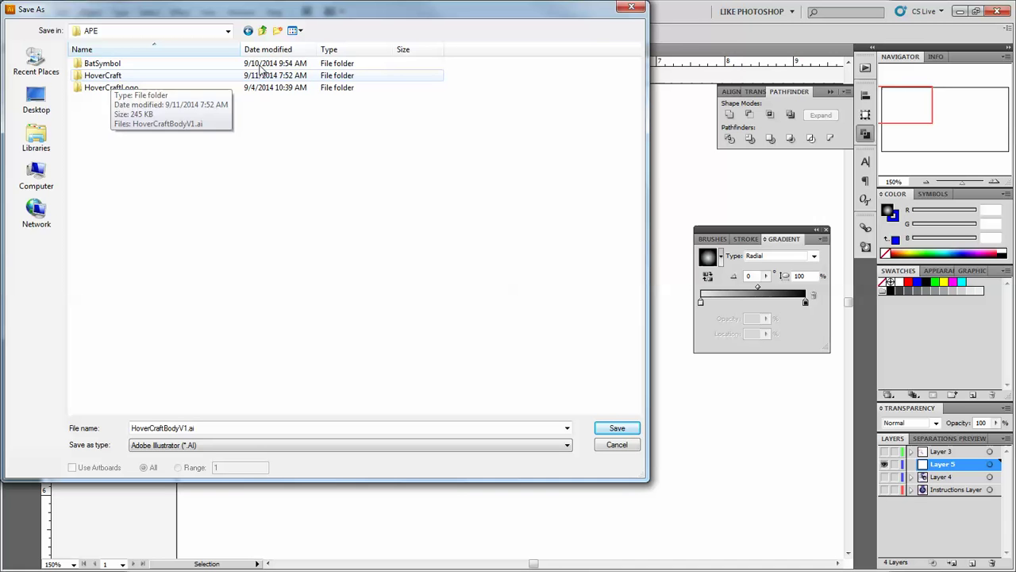
{"action": "double_click", "coordinate": [116, 78]}
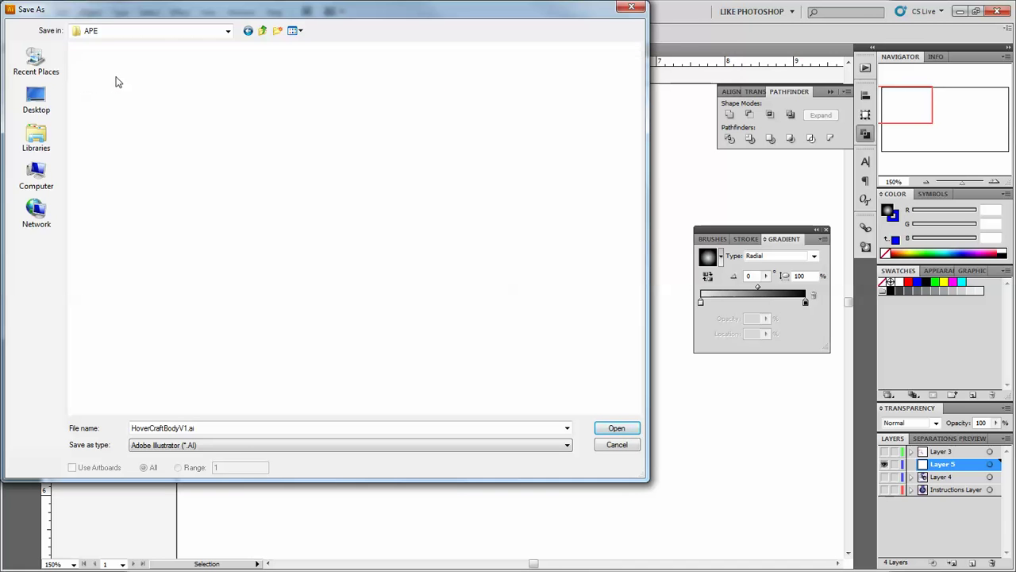
{"action": "left_click", "coordinate": [111, 65]}
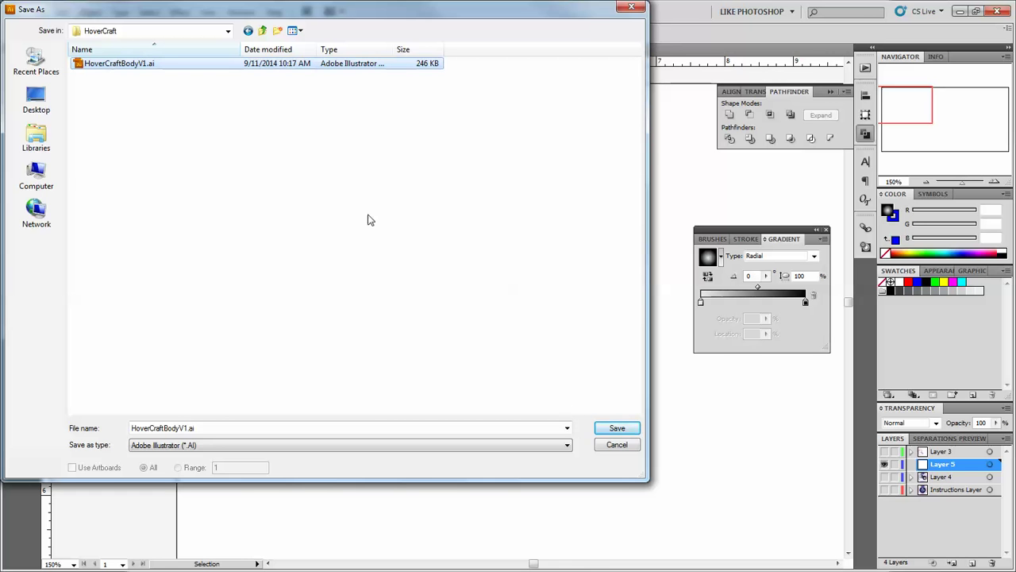
{"action": "left_click", "coordinate": [618, 446]}
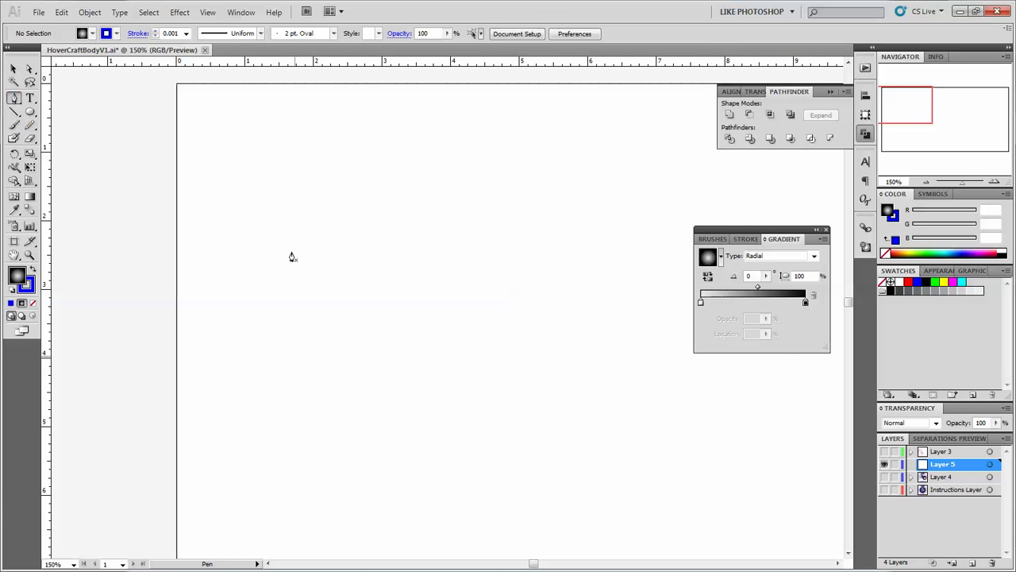
Draw a nearly horizontal line about 3.5 in long across the lower part of the artboard with the Pen tool
{"action": "left_click", "coordinate": [244, 488]}
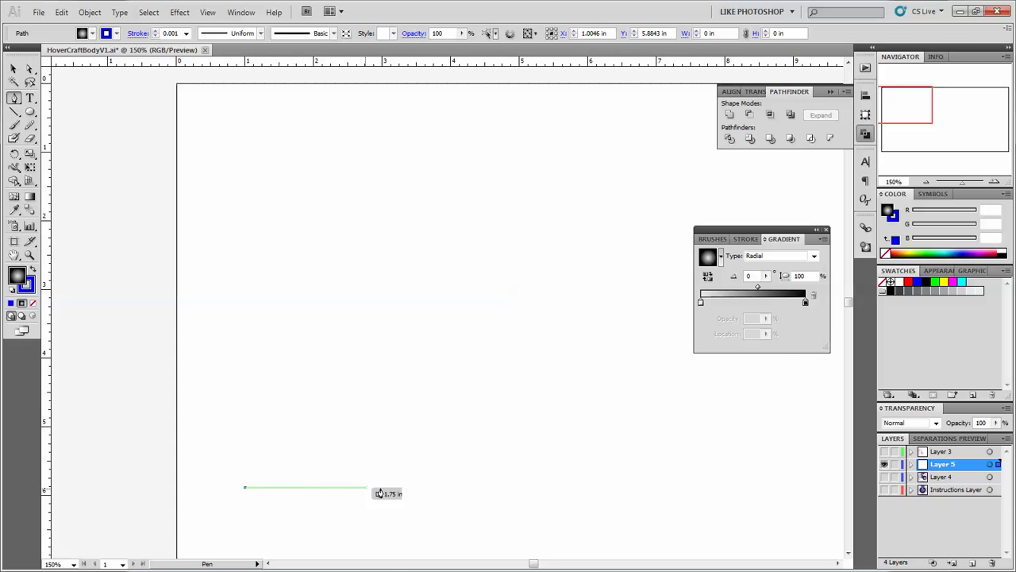
{"action": "left_click", "coordinate": [486, 485]}
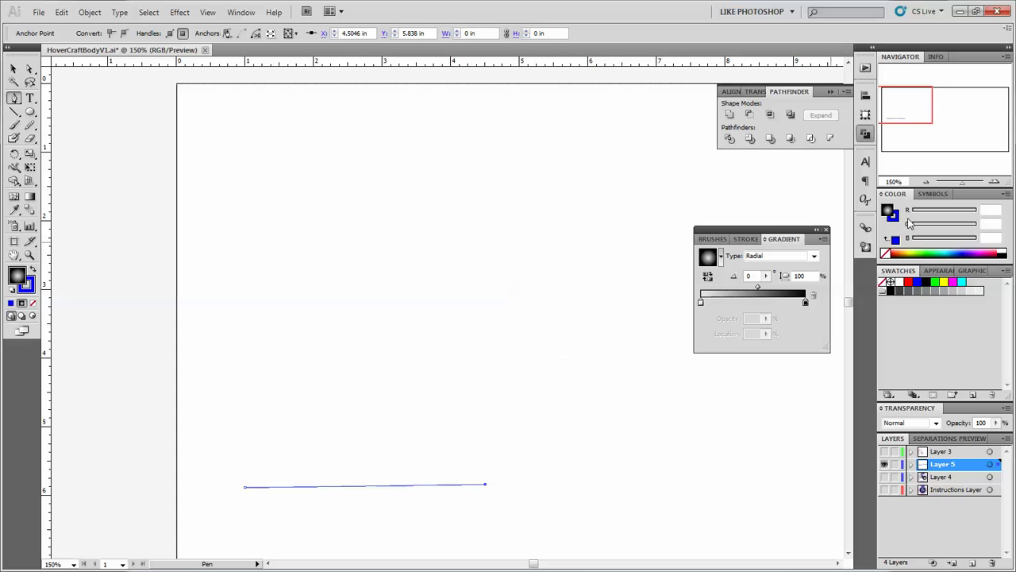
Remove the line's fill, set its stroke colour to RGB 255, 0, 0 and display its stroke weight settings
{"action": "left_click", "coordinate": [886, 254]}
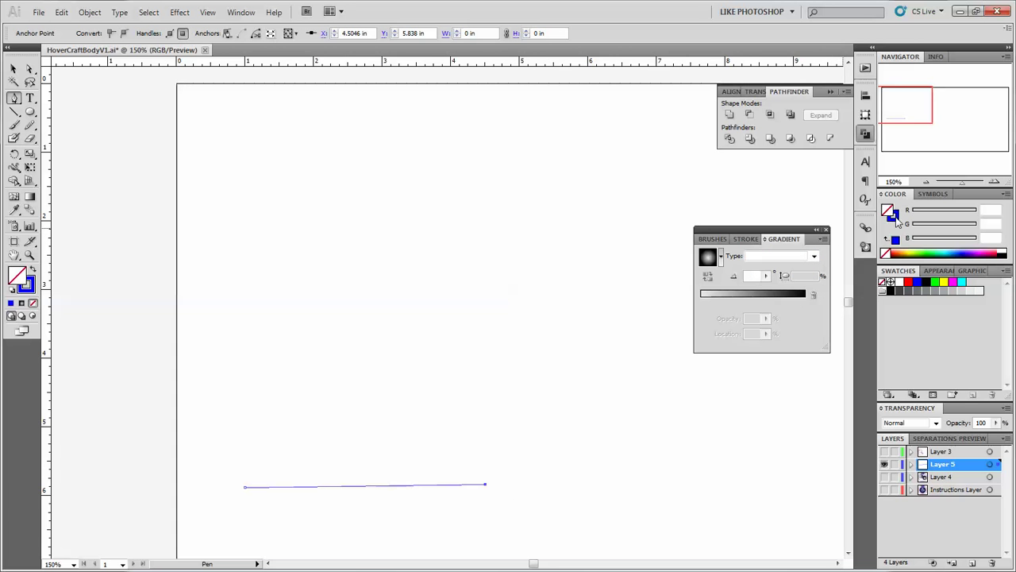
{"action": "left_click", "coordinate": [891, 218]}
{"action": "left_click_drag", "start_coordinate": [913, 213], "coordinate": [978, 213]}
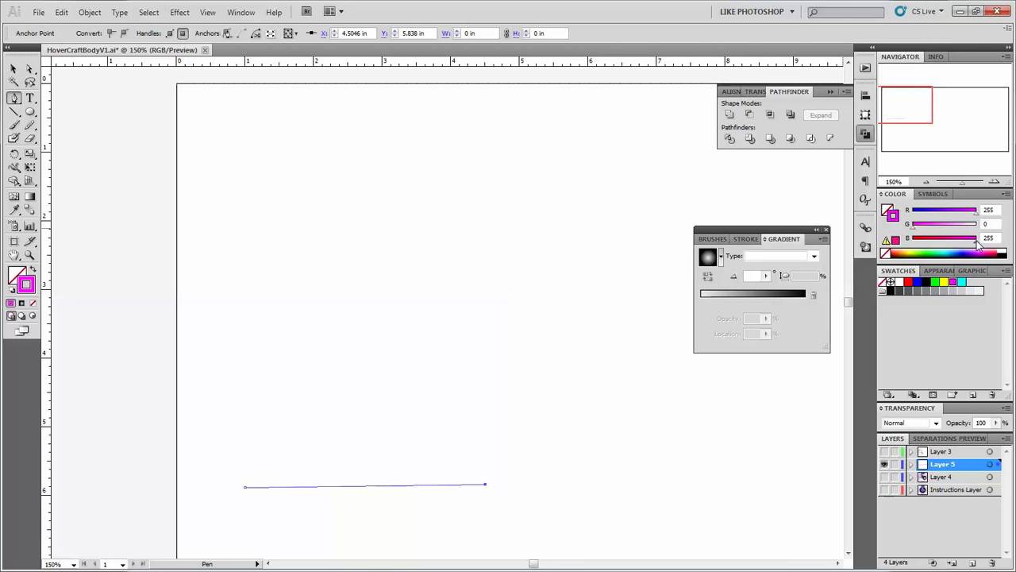
{"action": "left_click_drag", "start_coordinate": [963, 243], "coordinate": [909, 243]}
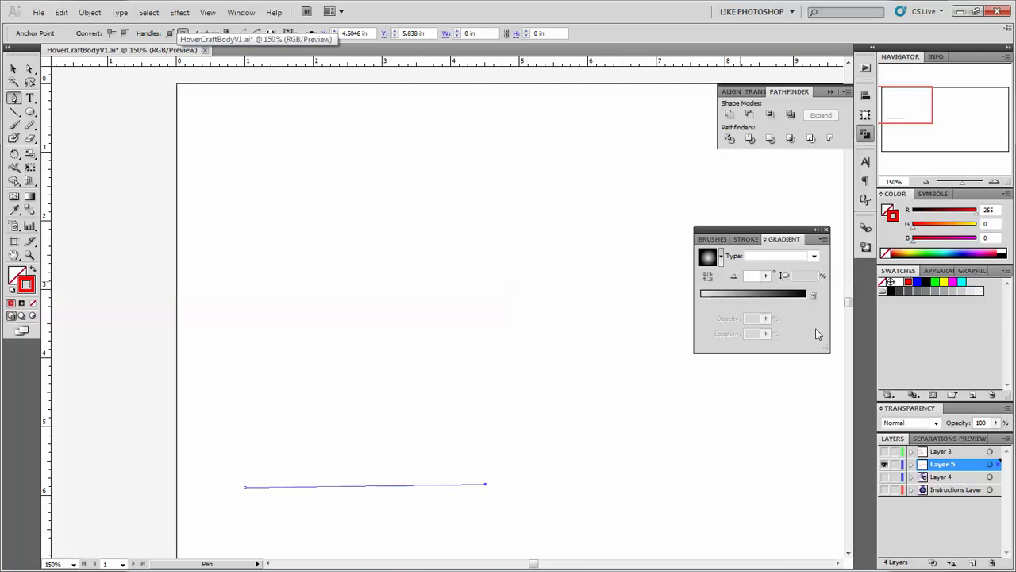
{"action": "left_click", "coordinate": [13, 69]}
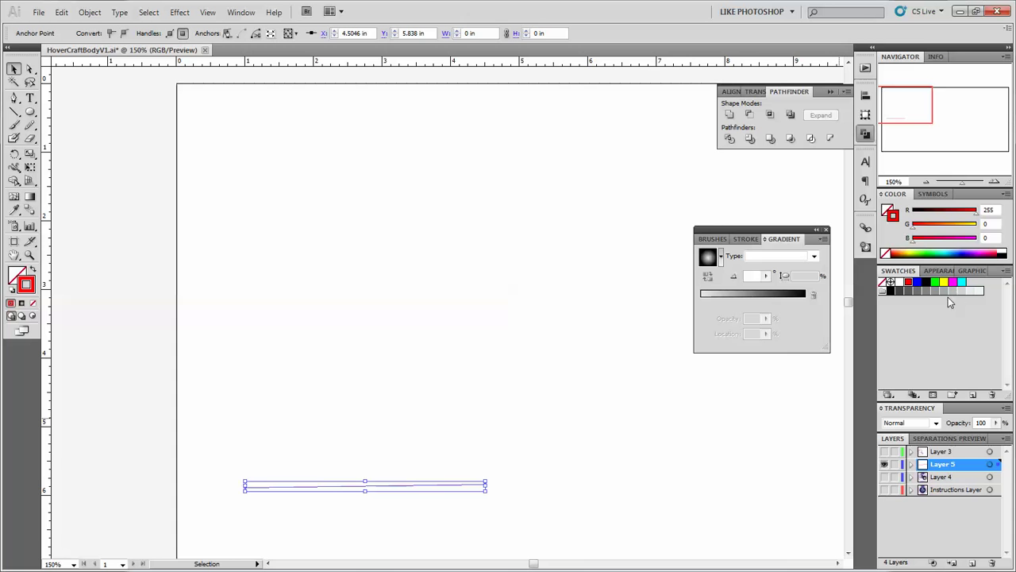
{"action": "left_click", "coordinate": [747, 239]}
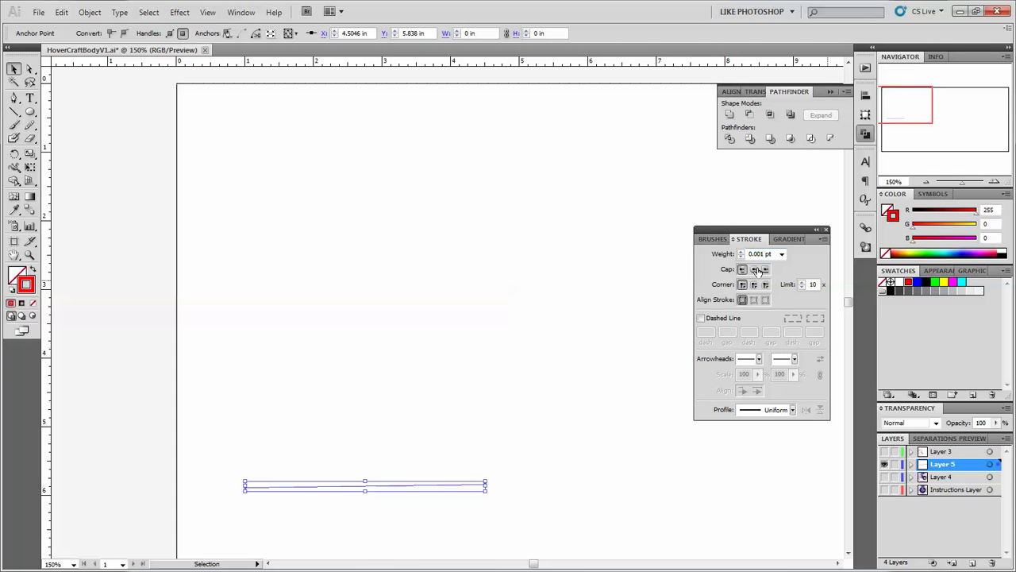
Nudge the line's right anchor point down to about Y 5.88 in to level the line
{"action": "left_click", "coordinate": [29, 70]}
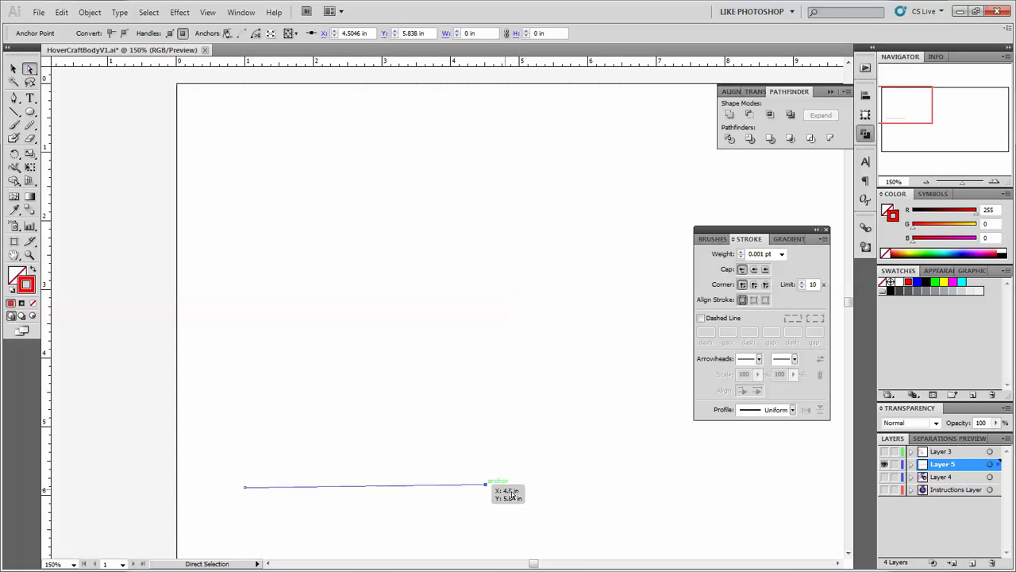
{"action": "key", "text": "Down"}
{"action": "key", "text": "Down"}
{"action": "key", "text": "Down"}
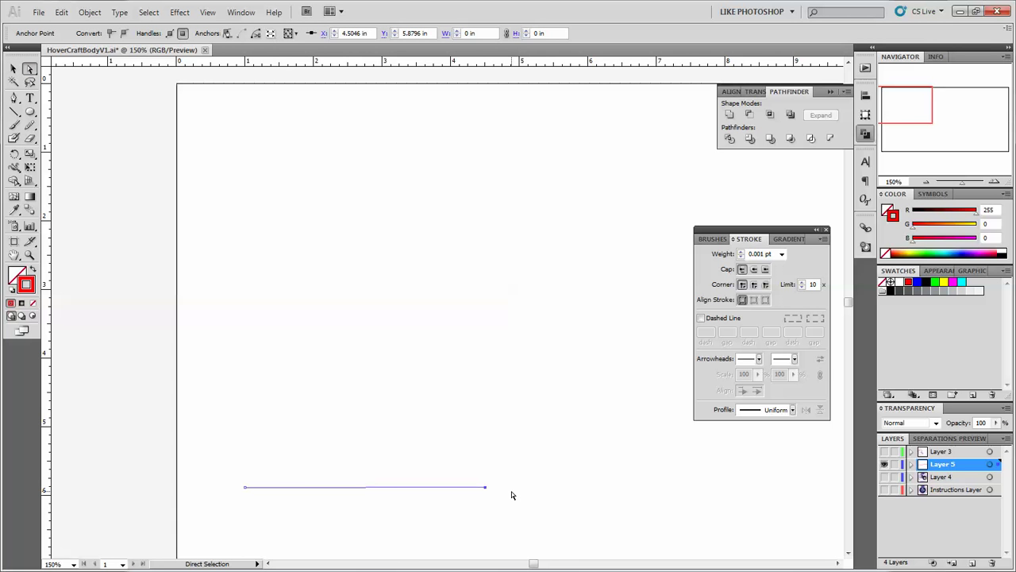
{"action": "key", "text": "Down"}
{"action": "key", "text": "Up"}
Extend the line with the Pen tool into a closed outline about 3.5 in wide, with straight sides about 3.58 in tall and a curved top
{"action": "left_click", "coordinate": [13, 97]}
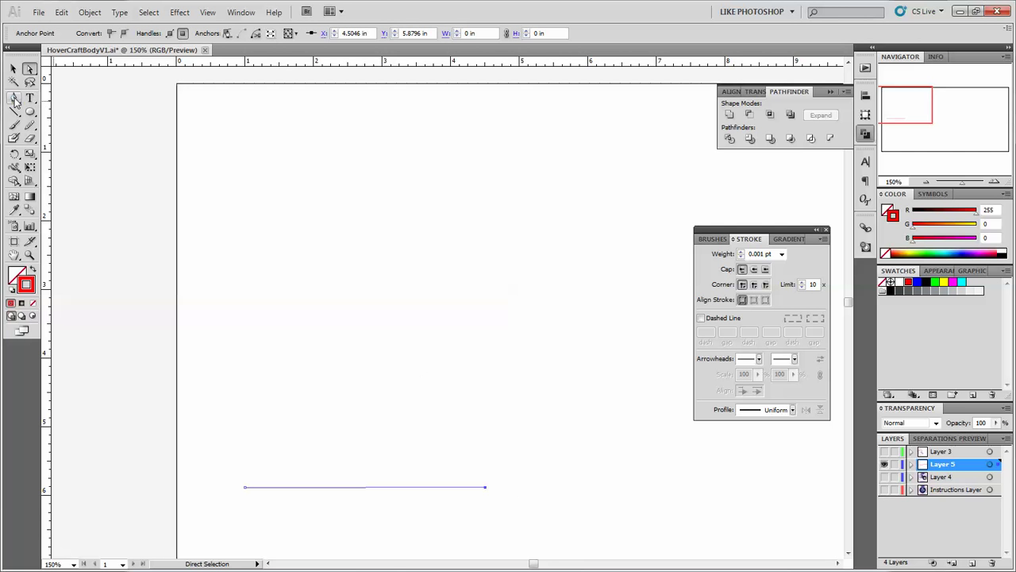
{"action": "left_click", "coordinate": [486, 486]}
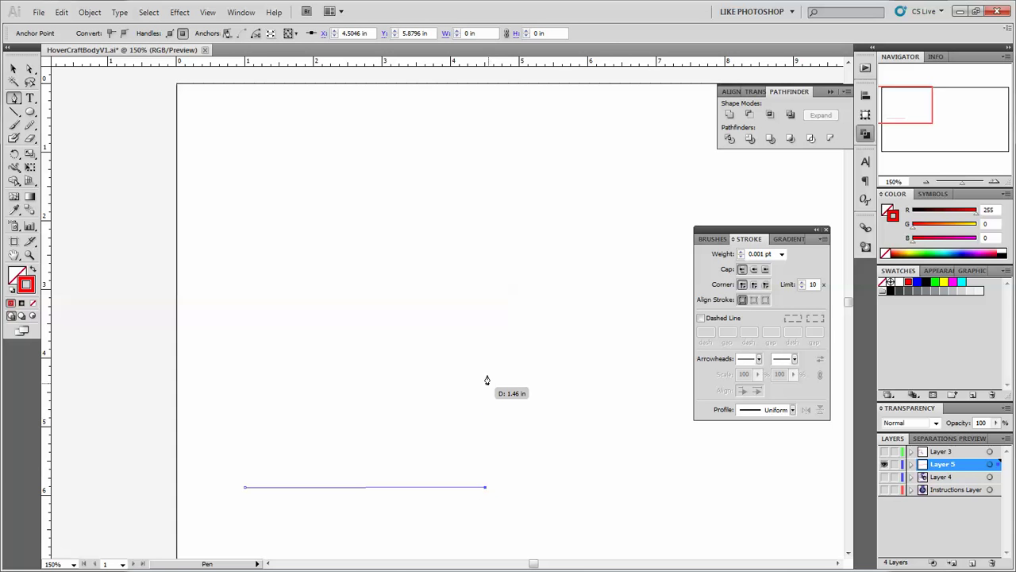
{"action": "left_click", "coordinate": [485, 244]}
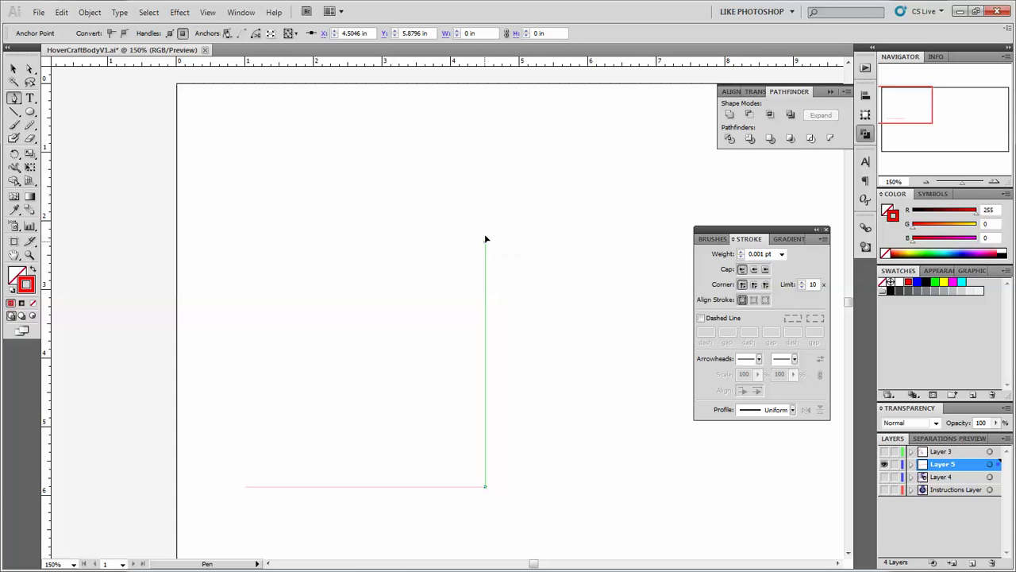
{"action": "left_click", "coordinate": [486, 189]}
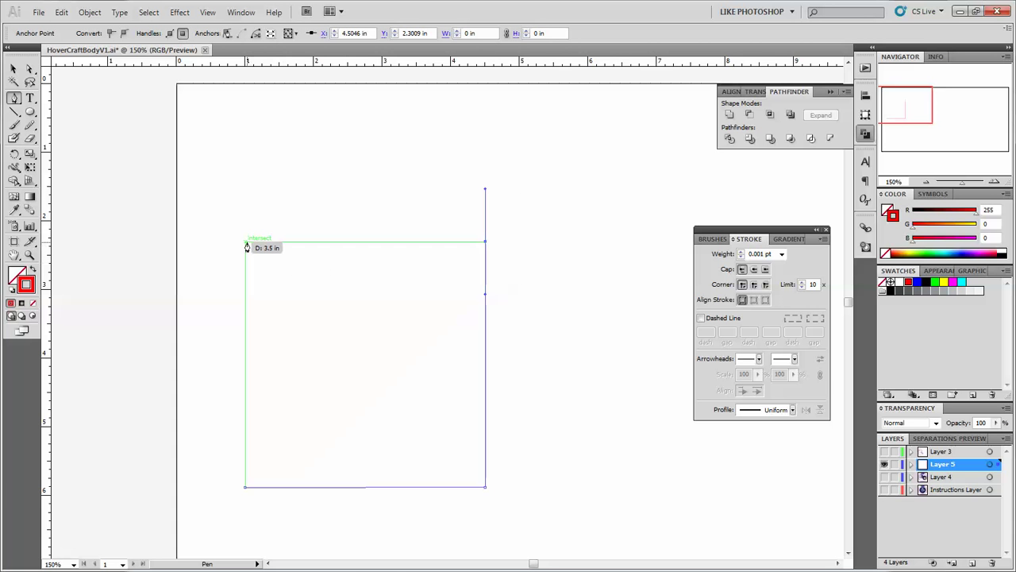
{"action": "left_click_drag", "start_coordinate": [247, 243], "coordinate": [245, 337]}
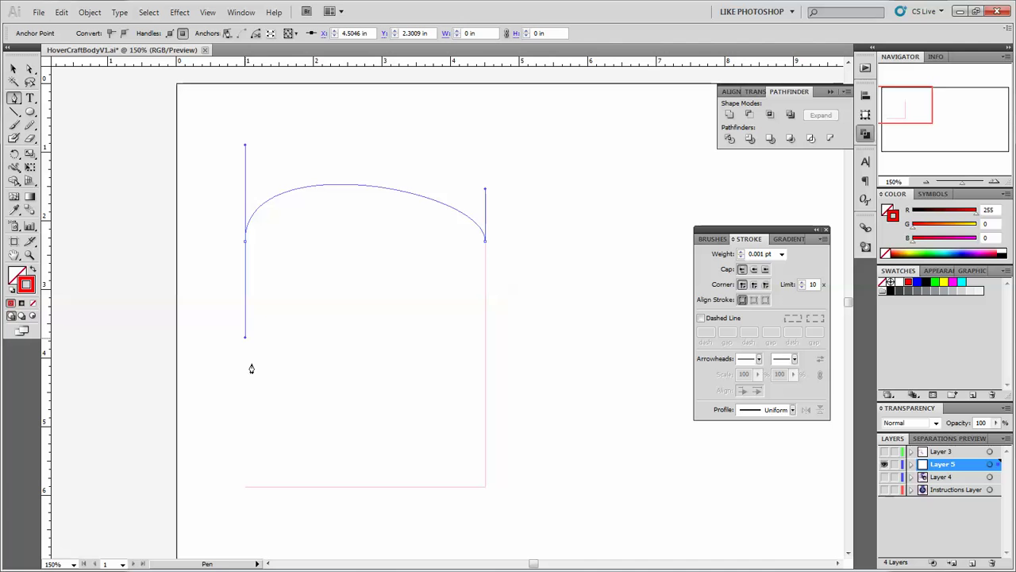
{"action": "left_click", "coordinate": [245, 488]}
Lengthen the upward direction handles of both upper anchor points to make the outline's arched top taller and rounder
{"action": "key", "text": "a"}
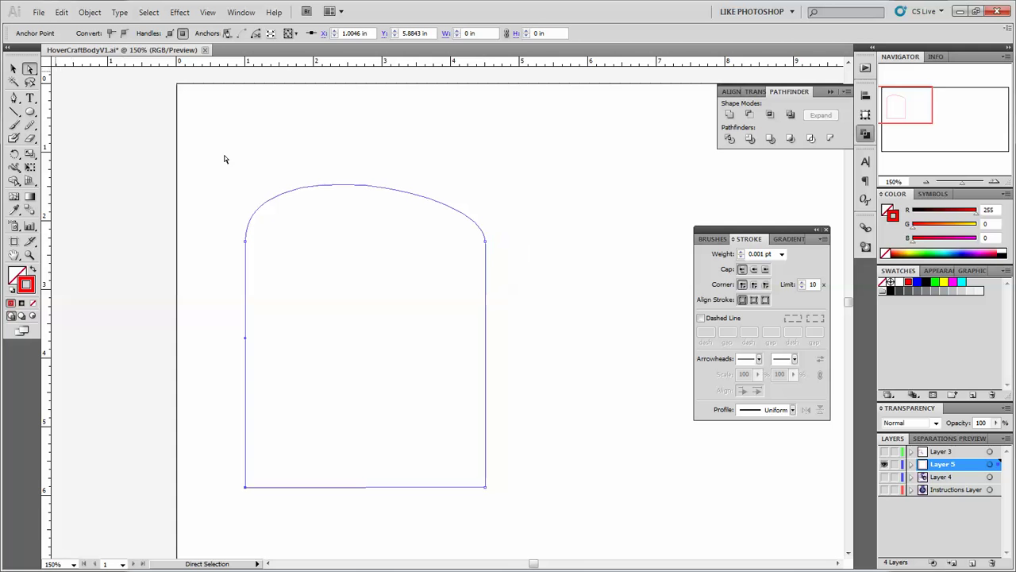
{"action": "left_click", "coordinate": [485, 240]}
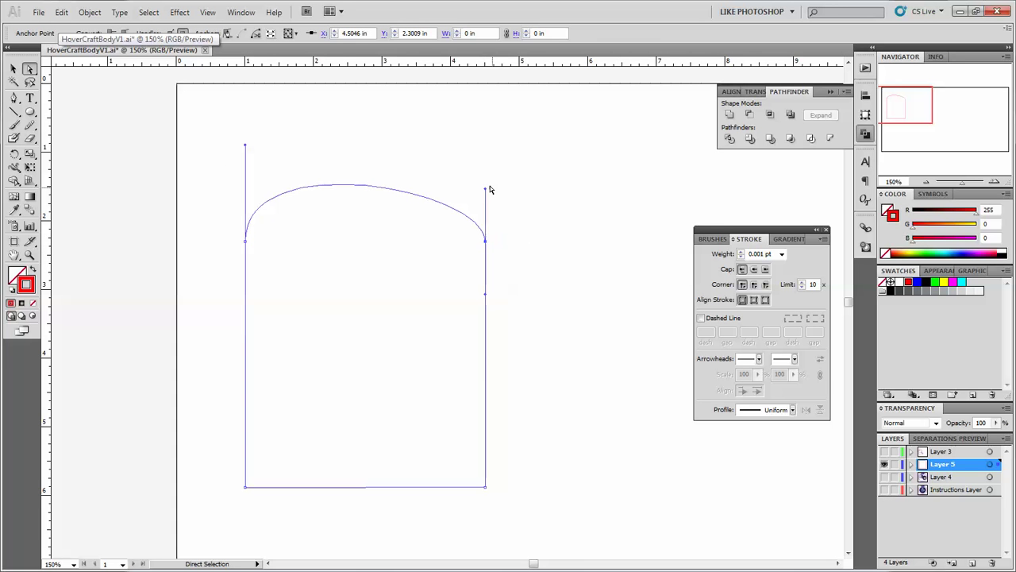
{"action": "left_click_drag", "start_coordinate": [484, 191], "coordinate": [485, 98]}
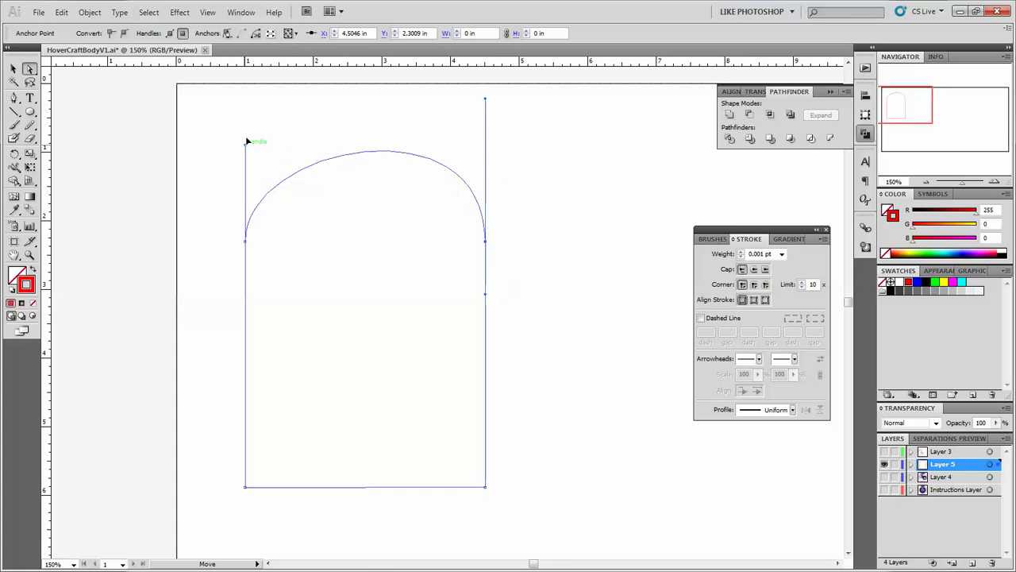
{"action": "left_click_drag", "start_coordinate": [248, 145], "coordinate": [251, 105]}
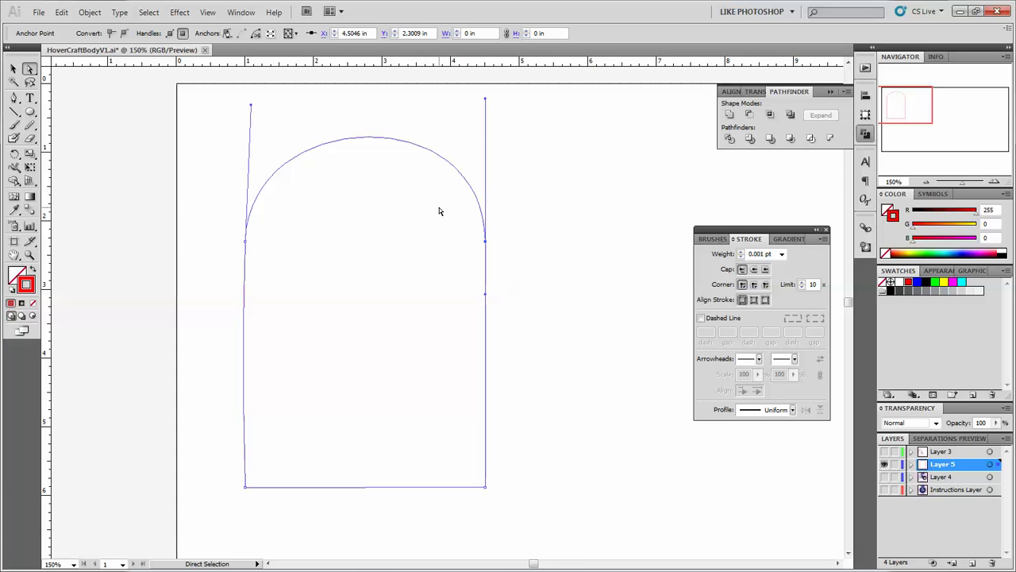
Delete the whole pen-drawn outline from the artboard
{"action": "key", "text": "Delete"}
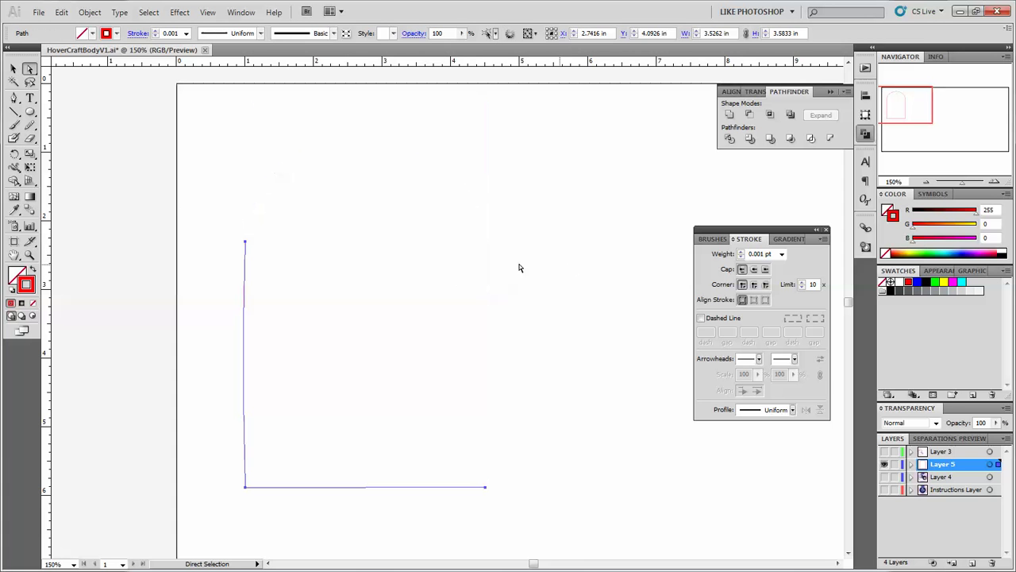
{"action": "key", "text": "Delete"}
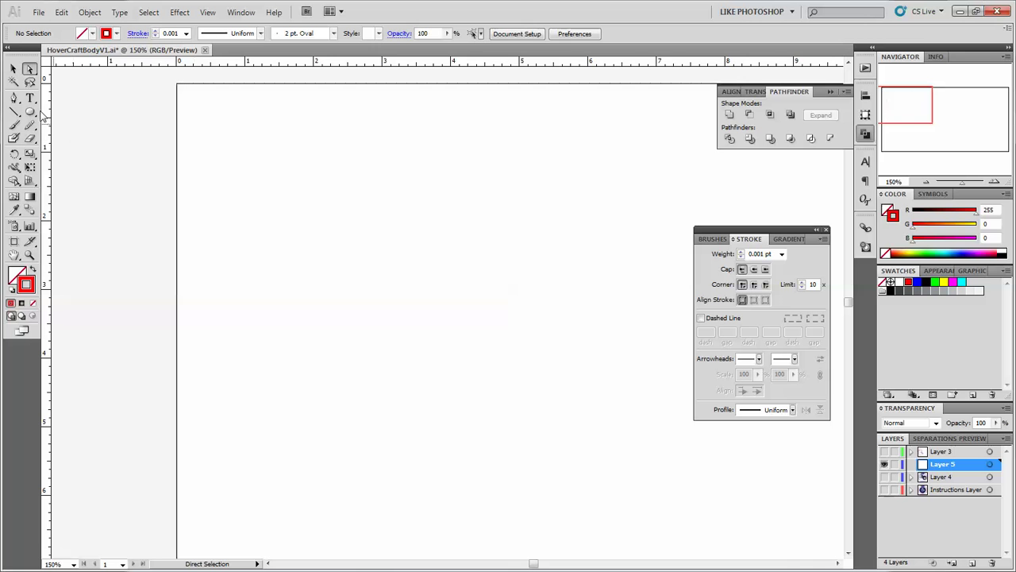
Try a freehand circle about 3.02 in across with the Ellipse tool and delete it
{"action": "left_click", "coordinate": [30, 112]}
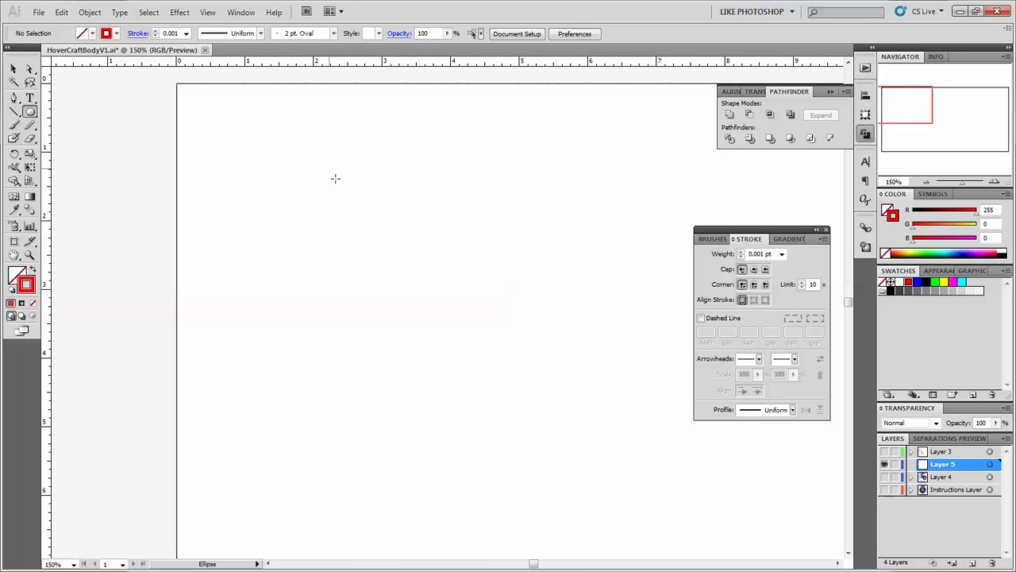
{"action": "left_click_drag", "start_coordinate": [329, 167], "coordinate": [535, 348]}
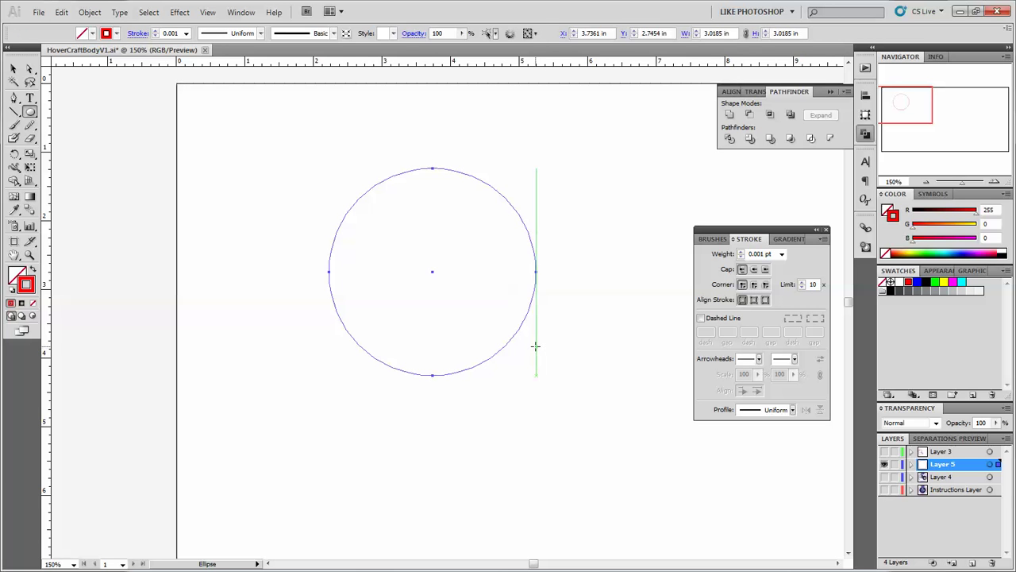
{"action": "key", "text": "Delete"}
Create a circle with the Ellipse tool using an exact width and height of 4.5 in
{"action": "left_click", "coordinate": [31, 114]}
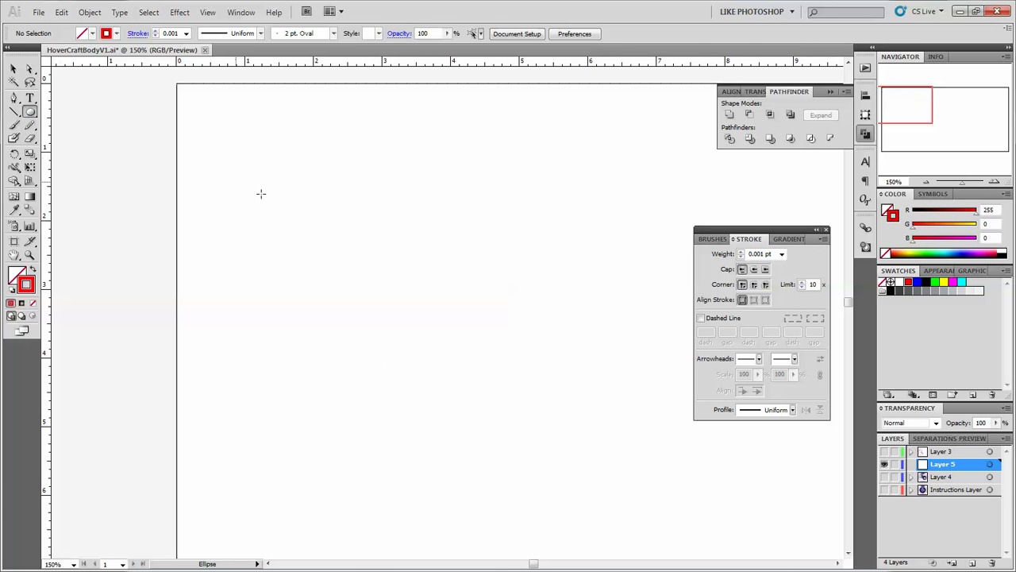
{"action": "left_click", "coordinate": [350, 205]}
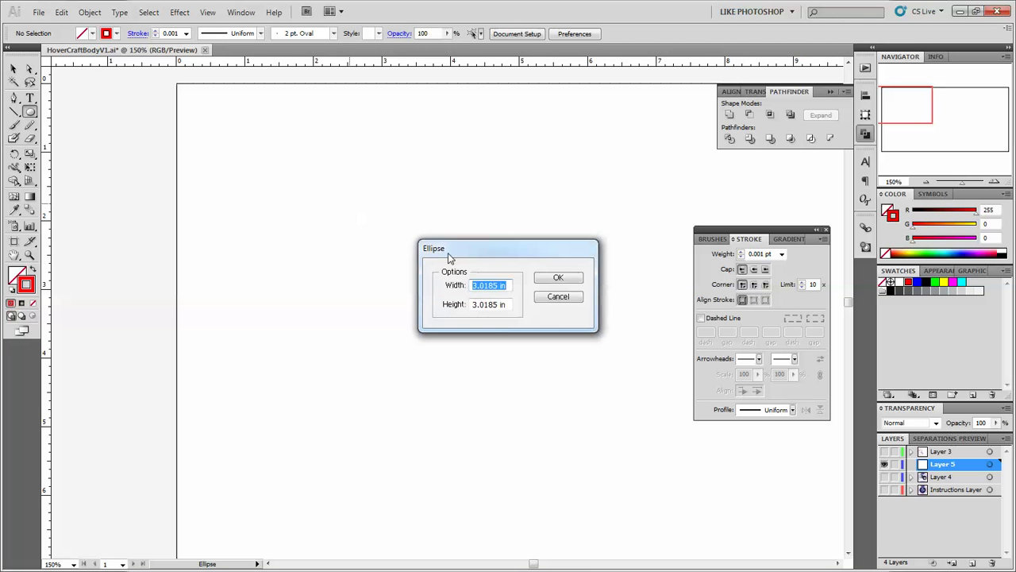
{"action": "type", "text": "4.5"}
{"action": "left_click", "coordinate": [479, 308]}
{"action": "double_click", "coordinate": [480, 306]}
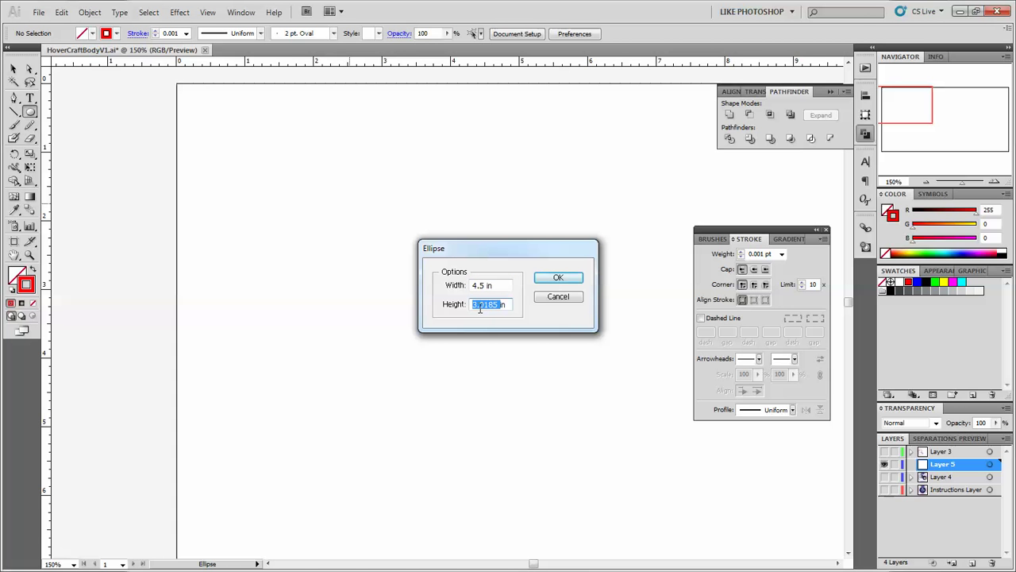
{"action": "type", "text": "4.5"}
{"action": "left_click", "coordinate": [556, 278]}
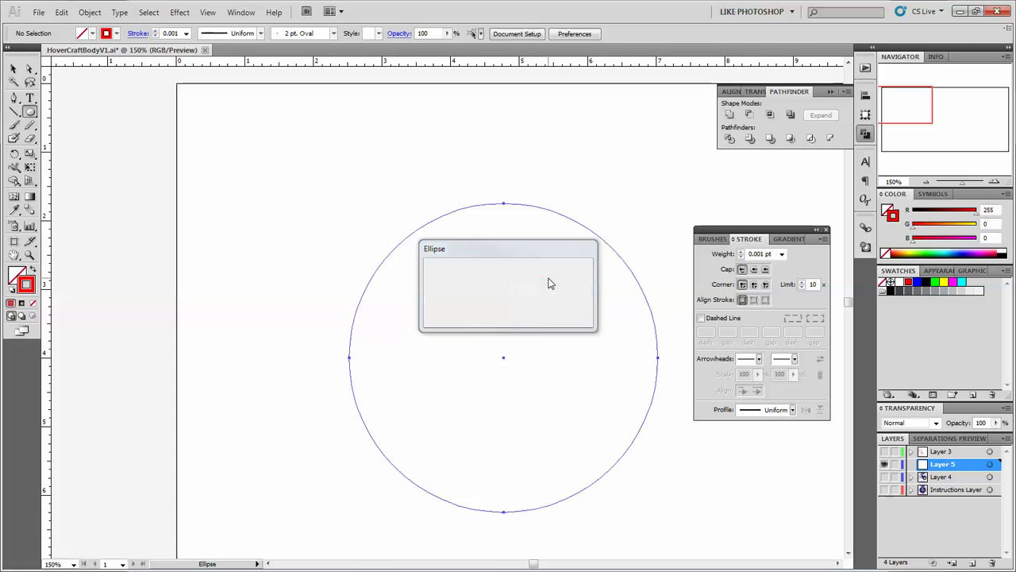
Create a rounded rectangle 4.5 in wide and 5 in high with a 0.5 in corner radius below the circle
{"action": "left_click", "coordinate": [848, 556]}
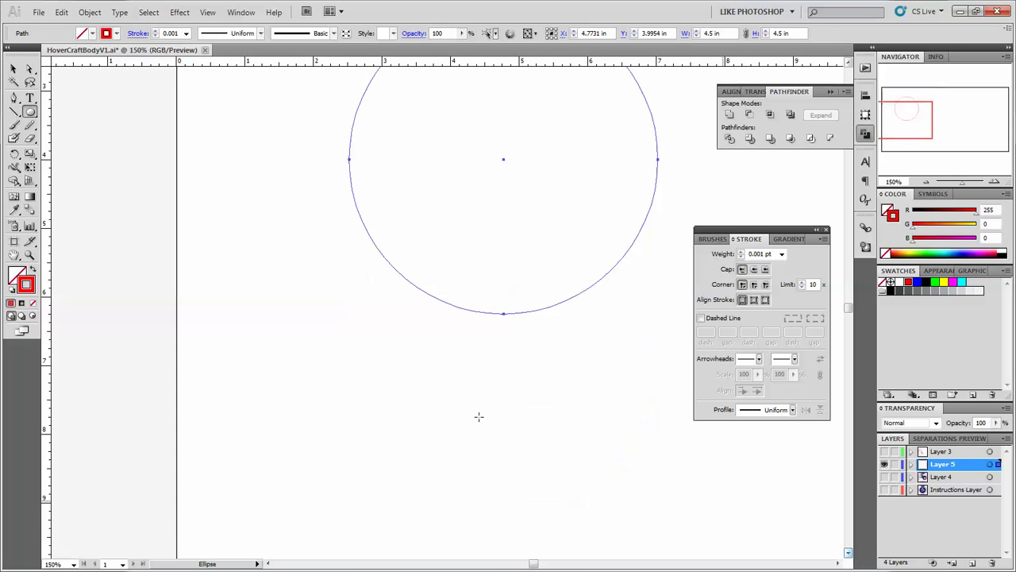
{"action": "left_click_drag", "start_coordinate": [30, 113], "coordinate": [73, 128]}
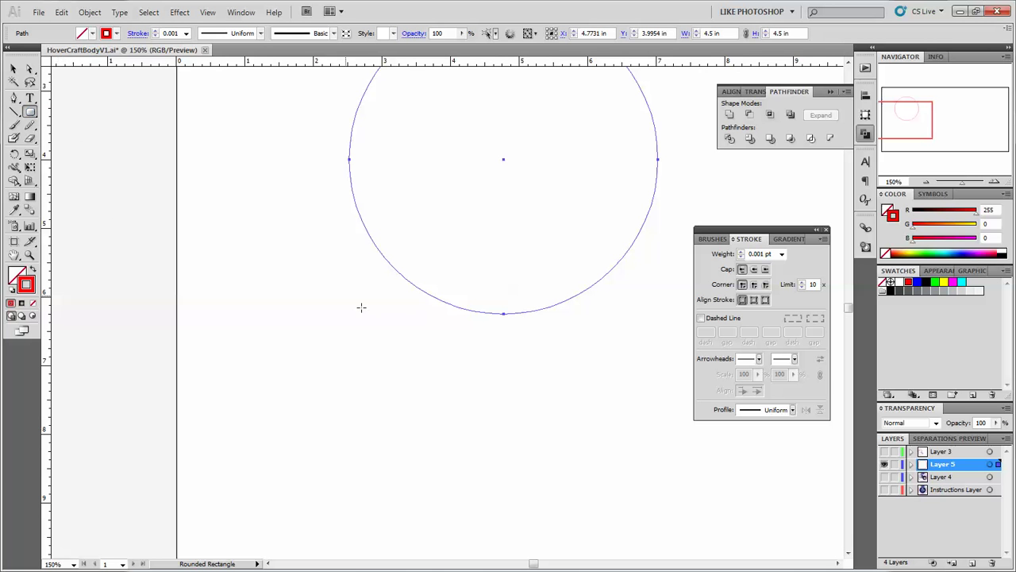
{"action": "left_click", "coordinate": [382, 332]}
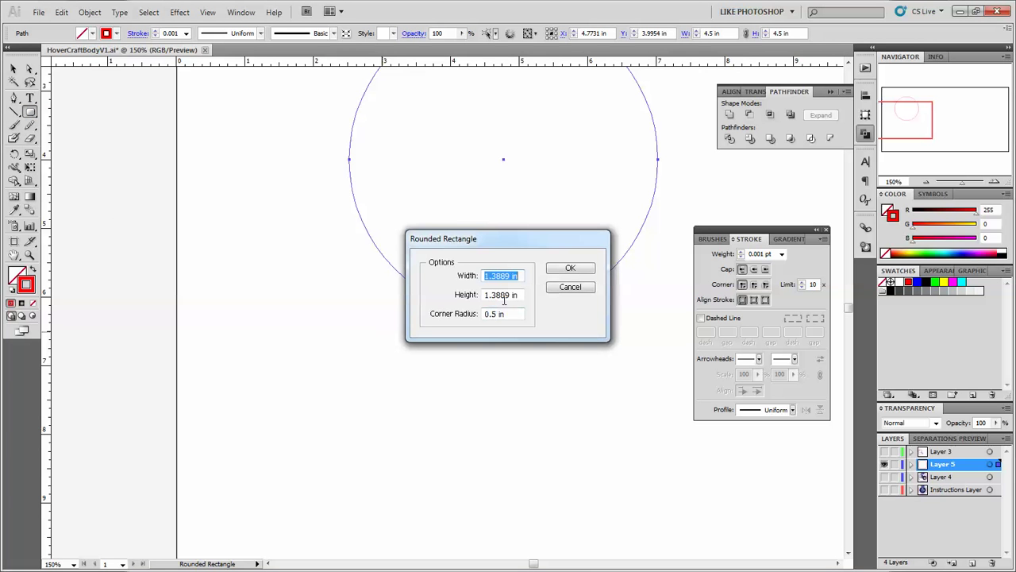
{"action": "type", "text": "4.5"}
{"action": "key", "text": "Tab"}
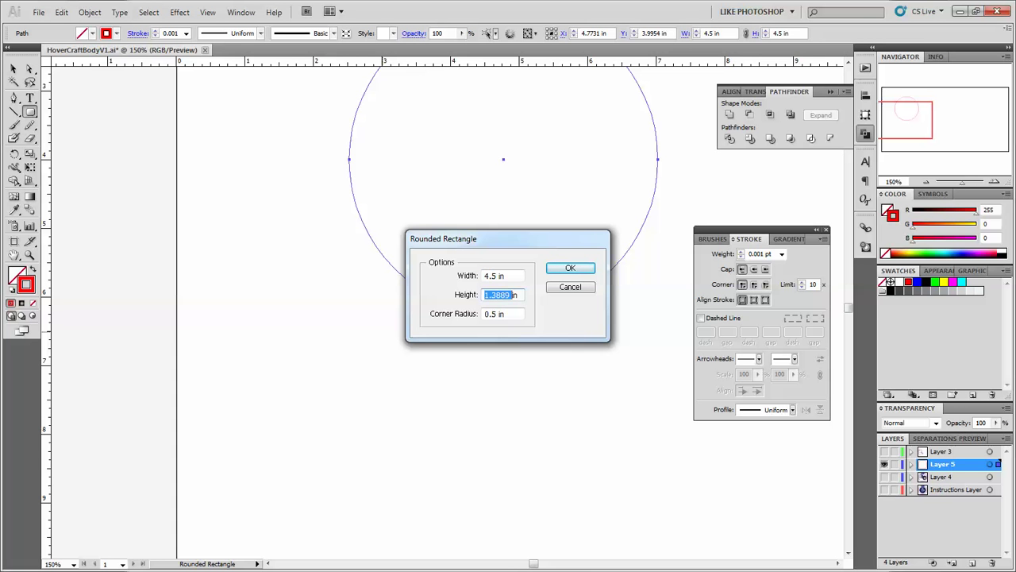
{"action": "type", "text": "5"}
{"action": "left_click", "coordinate": [569, 267]}
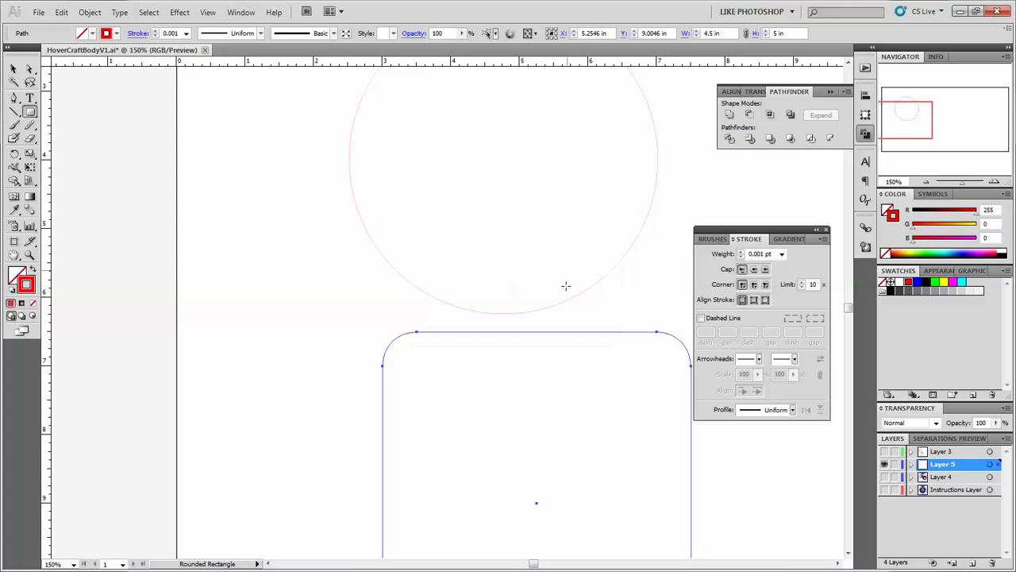
Move the rounded rectangle up over the circle with their sides aligned, and unite both shapes with Pathfinder
{"action": "left_click", "coordinate": [13, 69]}
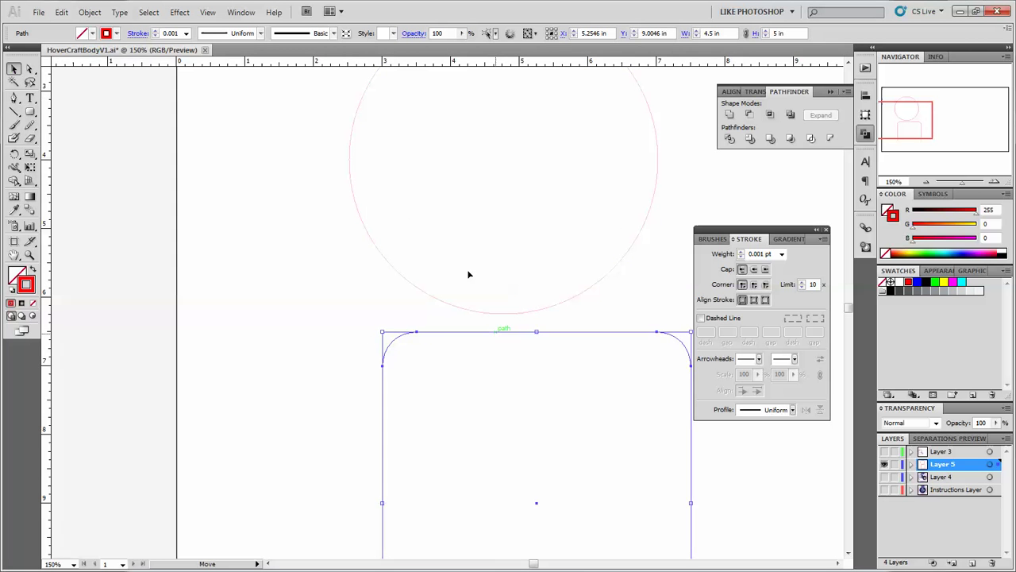
{"action": "left_click_drag", "start_coordinate": [540, 363], "coordinate": [488, 119]}
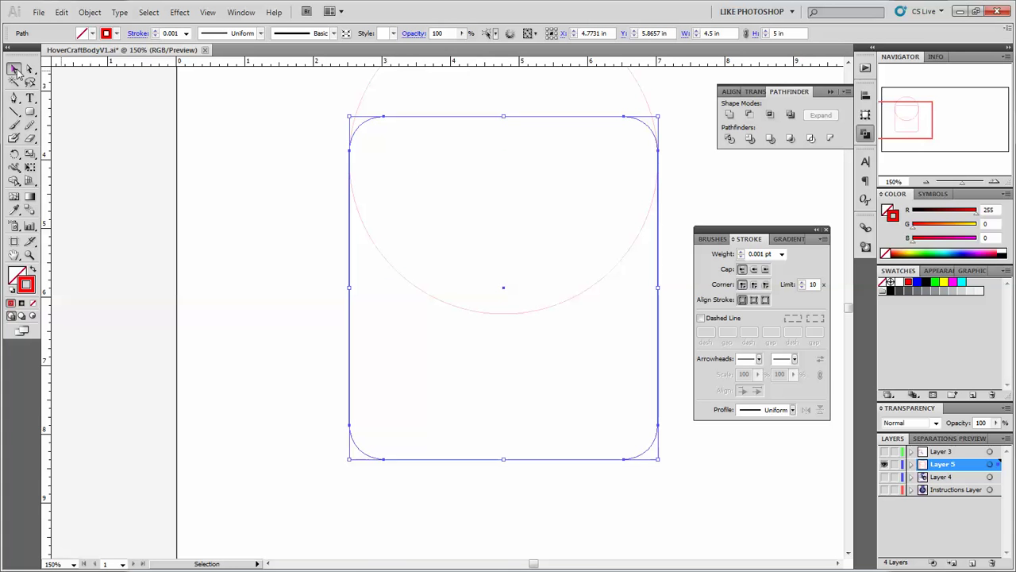
{"action": "left_click", "coordinate": [364, 92], "text": "shift"}
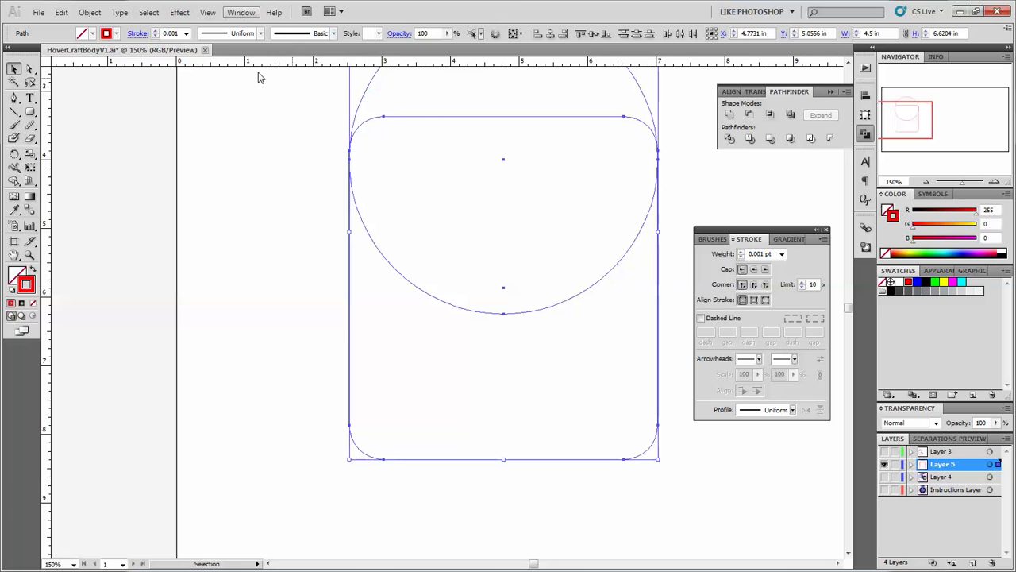
{"action": "left_click", "coordinate": [240, 11]}
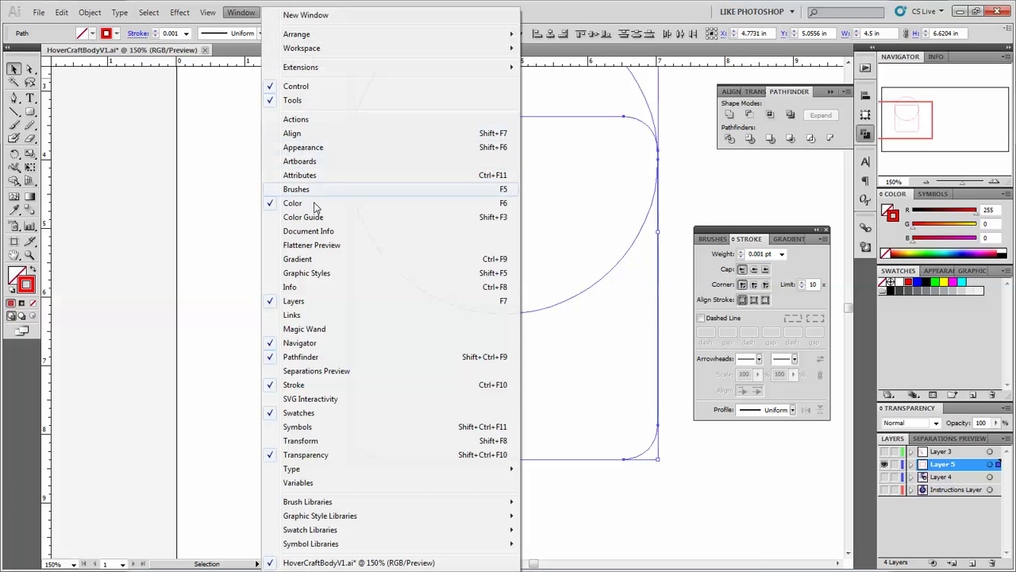
{"action": "left_click", "coordinate": [327, 360]}
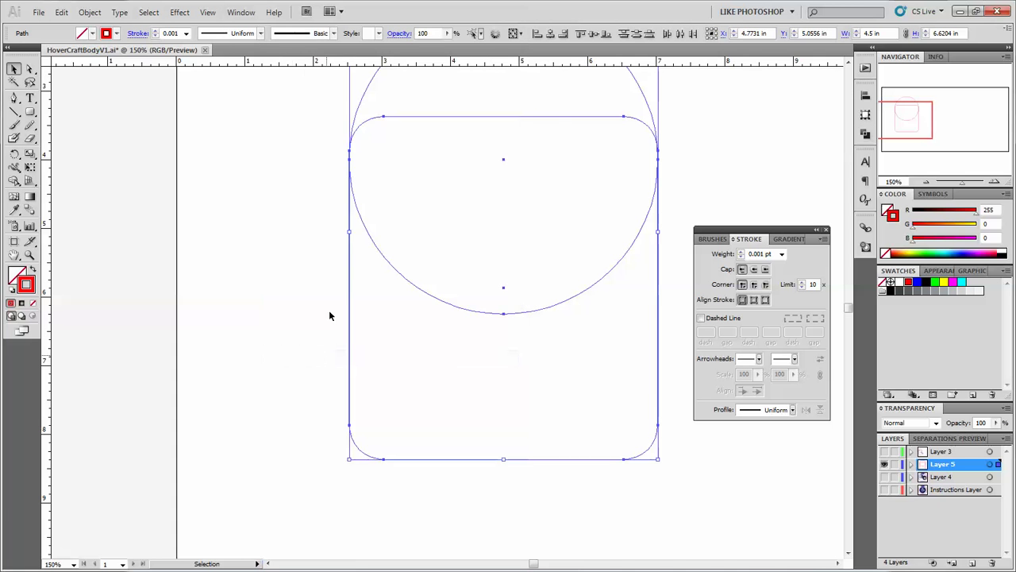
{"action": "left_click", "coordinate": [241, 12]}
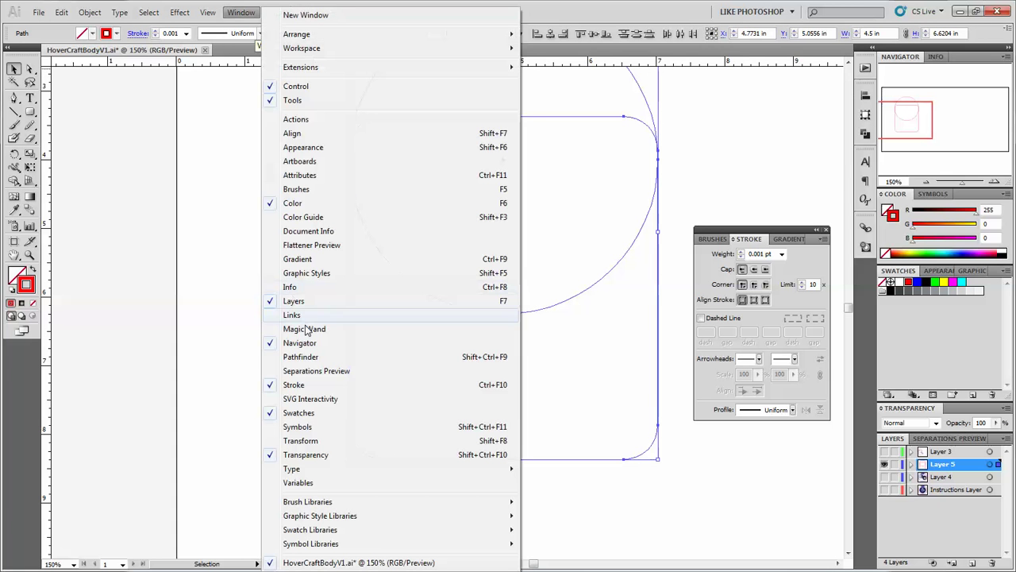
{"action": "left_click", "coordinate": [302, 357]}
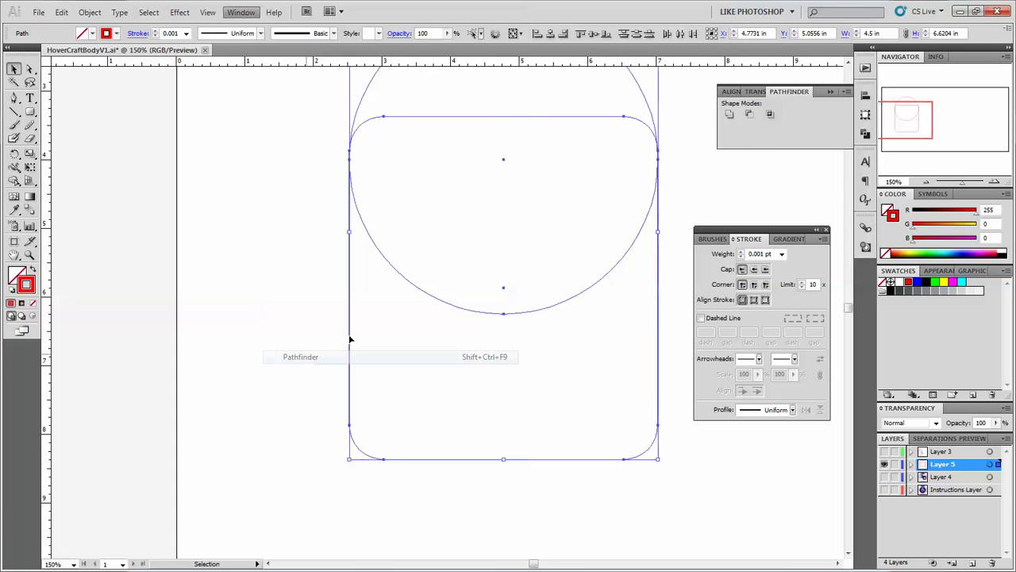
{"action": "left_click", "coordinate": [728, 116]}
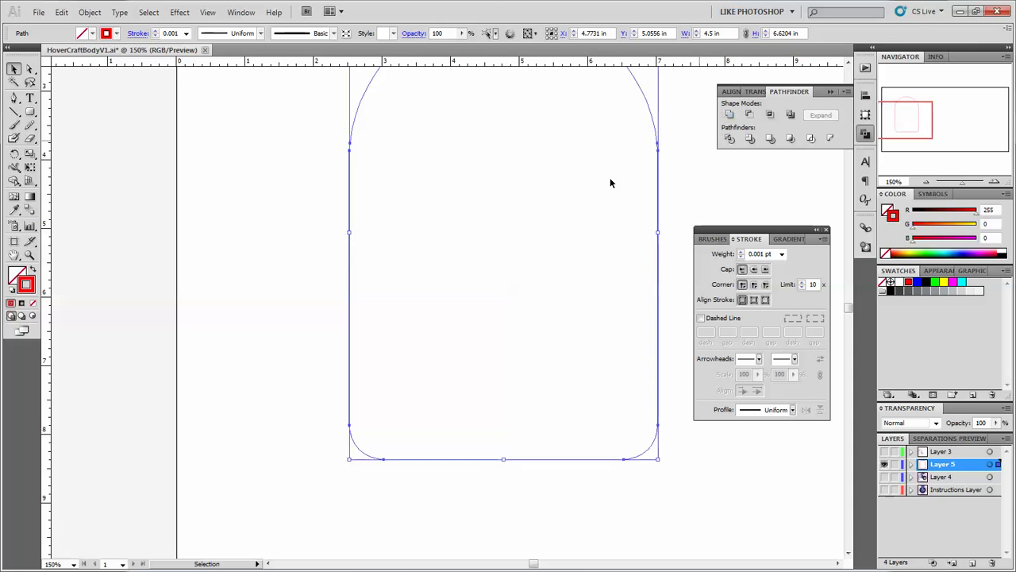
Draw a small round hole about 0.15 in across at the centre of the body outline with the Rounded Rectangle tool
{"action": "scroll", "coordinate": [501, 254], "scroll_direction": "up", "scroll_amount": 1}
{"action": "left_click", "coordinate": [30, 112]}
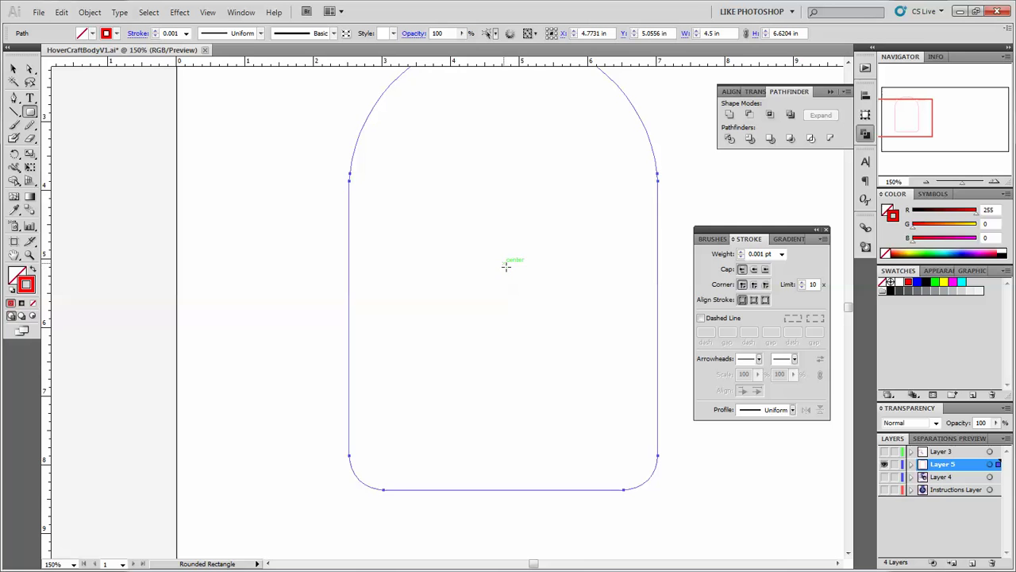
{"action": "mouse_move", "coordinate": [504, 265]}
{"action": "left_mouse_down"}
{"action": "mouse_move", "coordinate": [514, 276]}
{"action": "mouse_move", "coordinate": [507, 265]}
{"action": "left_mouse_up"}
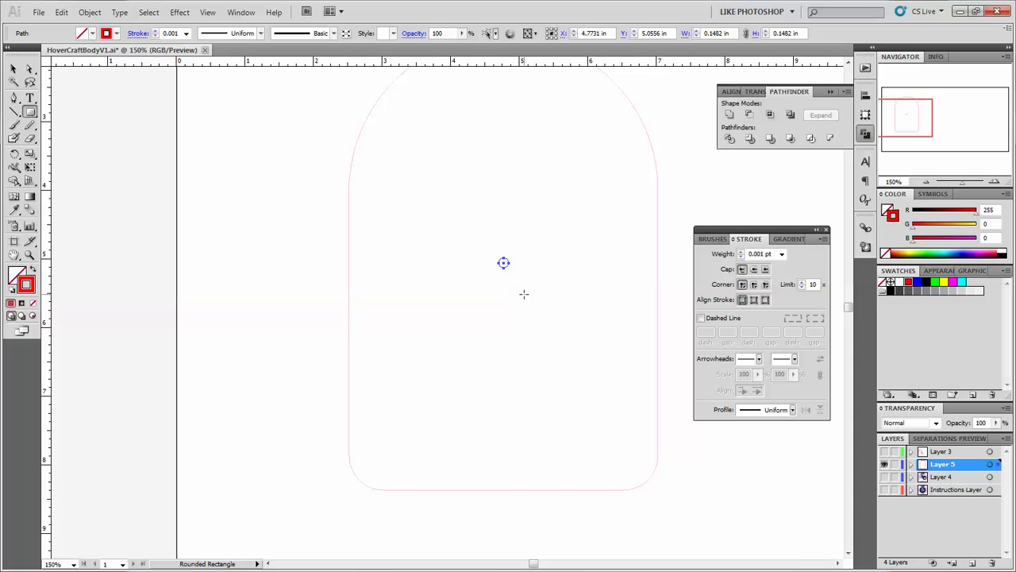
{"action": "left_click", "coordinate": [86, 118]}
{"action": "left_click", "coordinate": [570, 288]}
Draw a closed four-sided fin with a slanted upper edge, about 1.14 in wide and 1.36 in high, left of the body with the Pen tool
{"action": "key", "text": "p"}
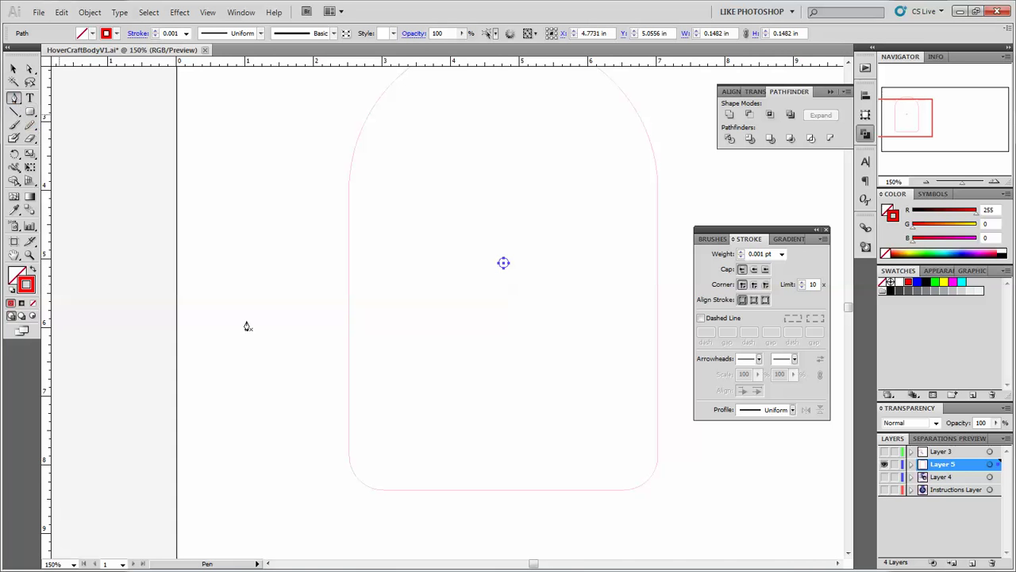
{"action": "left_click", "coordinate": [309, 490]}
{"action": "left_click", "coordinate": [307, 397]}
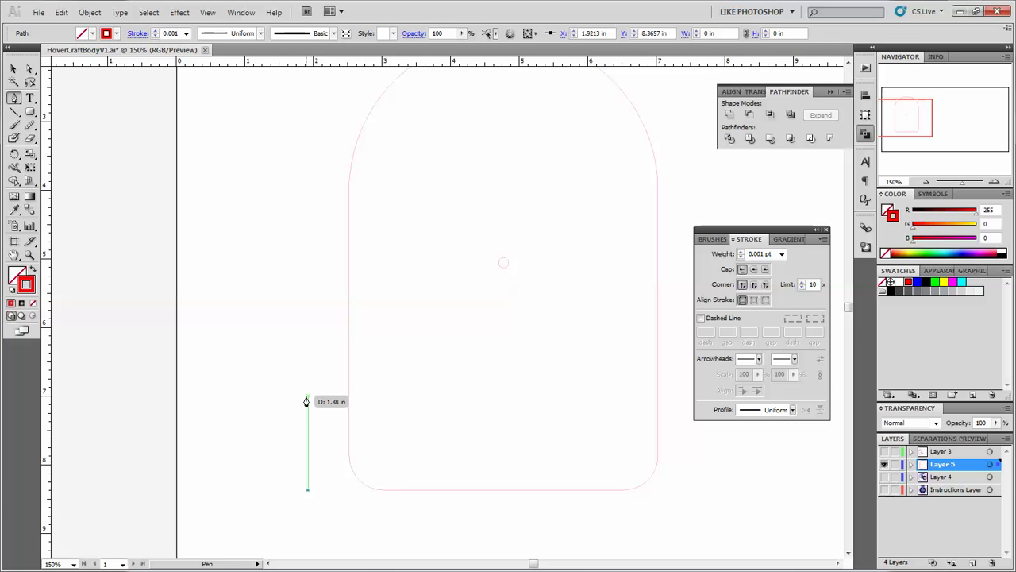
{"action": "left_click", "coordinate": [230, 429]}
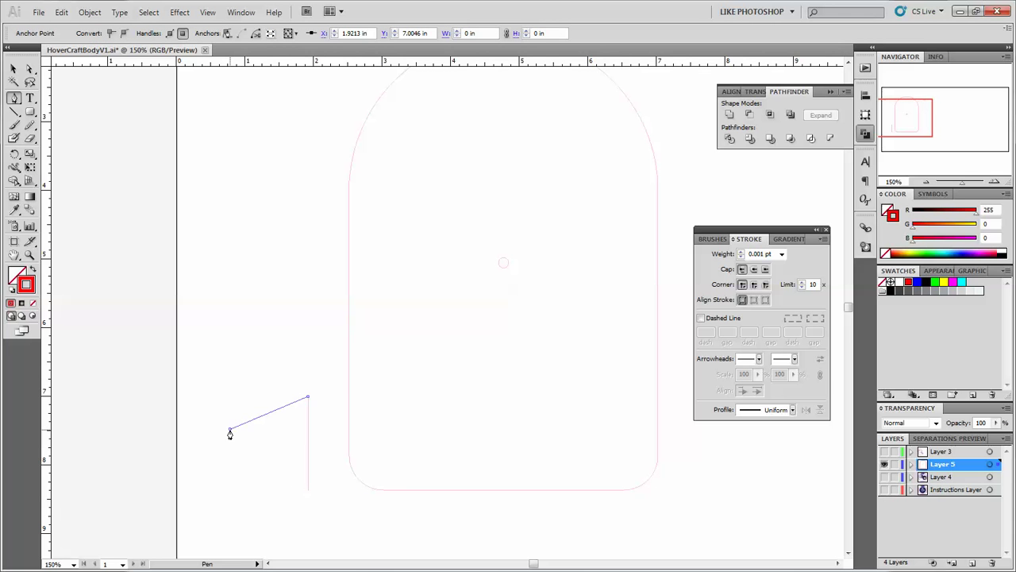
{"action": "left_click", "coordinate": [230, 489]}
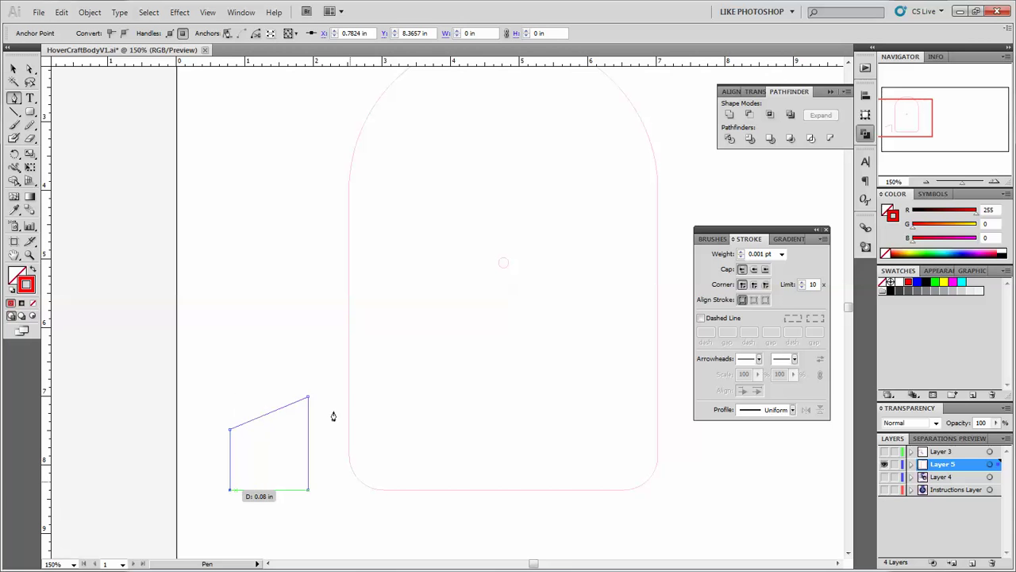
{"action": "left_click", "coordinate": [308, 490]}
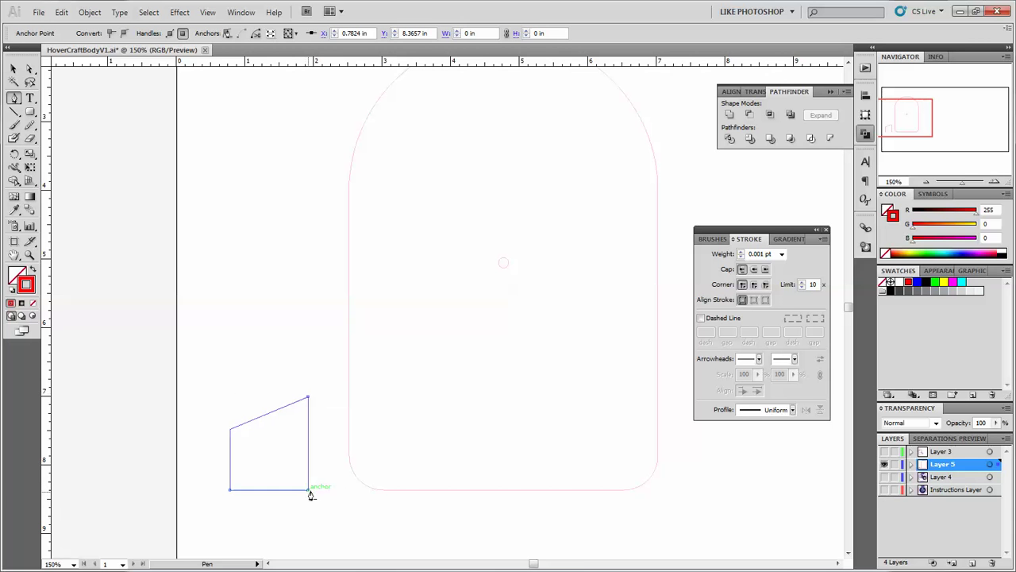
Move the whole fin shape straight up by about 1.6 in, keeping it beside the body outline, and deselect it
{"action": "left_click", "coordinate": [13, 69]}
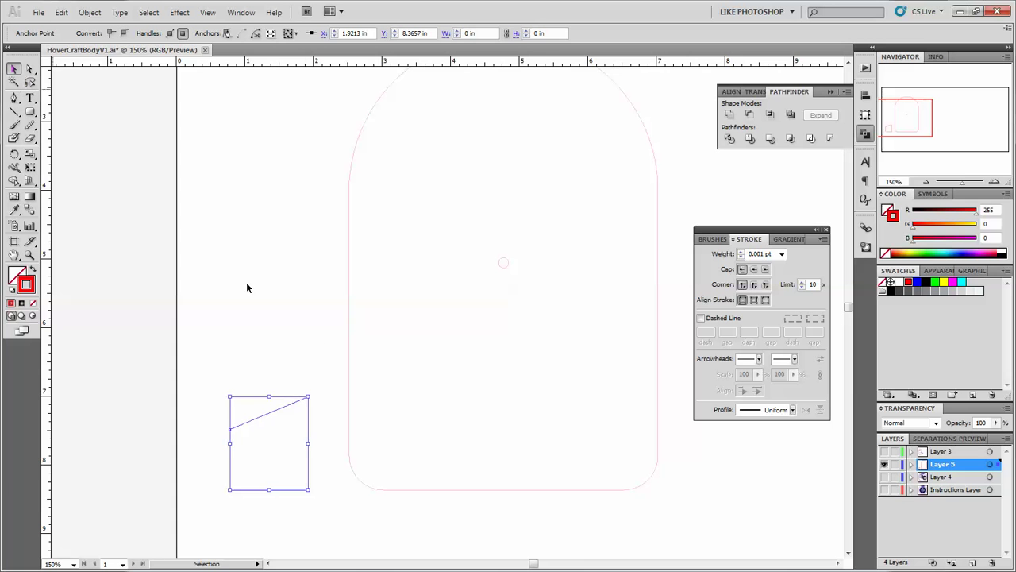
{"action": "key", "text": "a"}
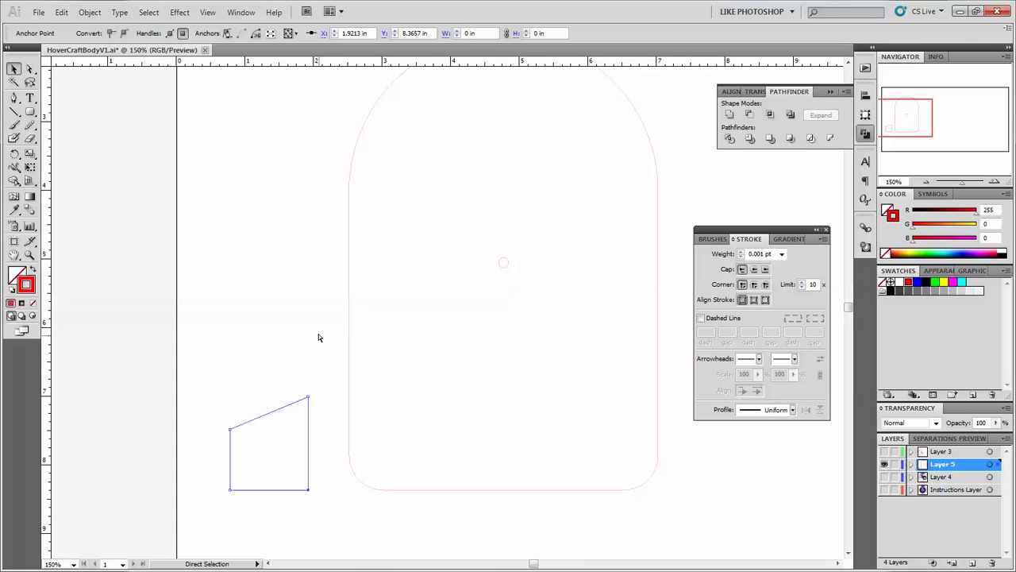
{"action": "key", "text": "v"}
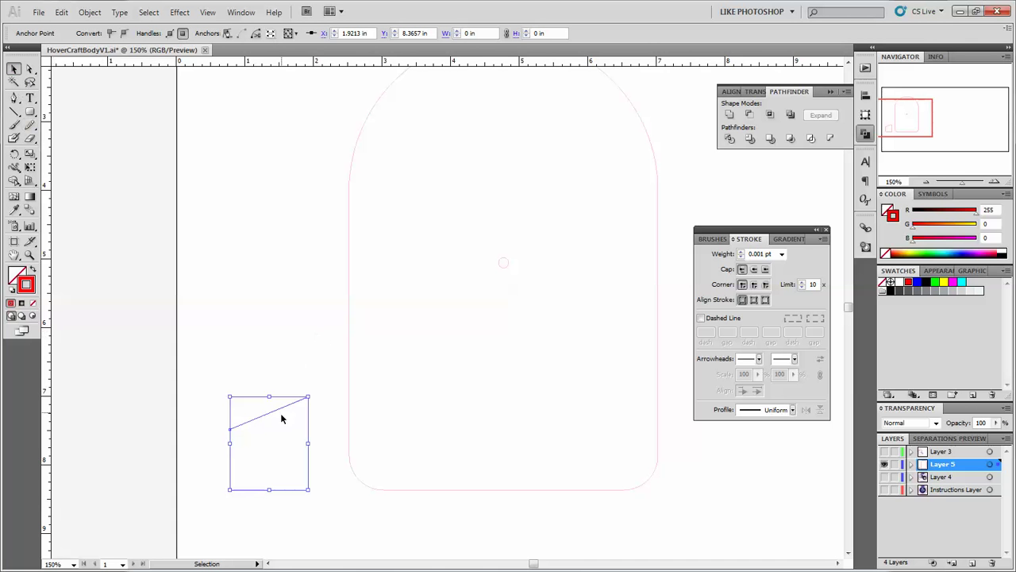
{"action": "left_click_drag", "start_coordinate": [278, 410], "coordinate": [335, 382]}
{"action": "left_click", "coordinate": [335, 382]}
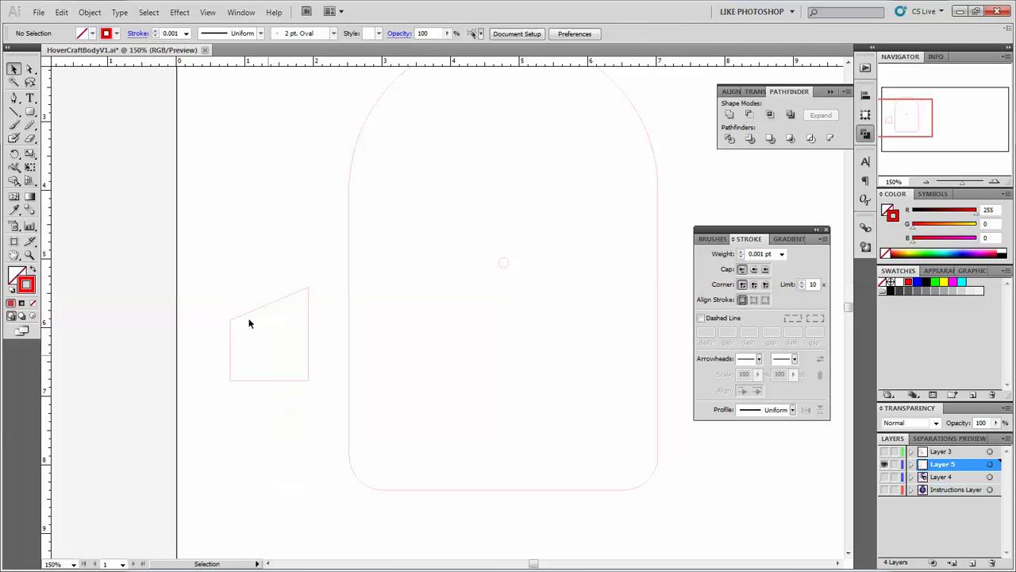
Select the fin shape beside the body and duplicate it by copy and paste
{"action": "left_click_drag", "start_coordinate": [206, 278], "coordinate": [324, 392]}
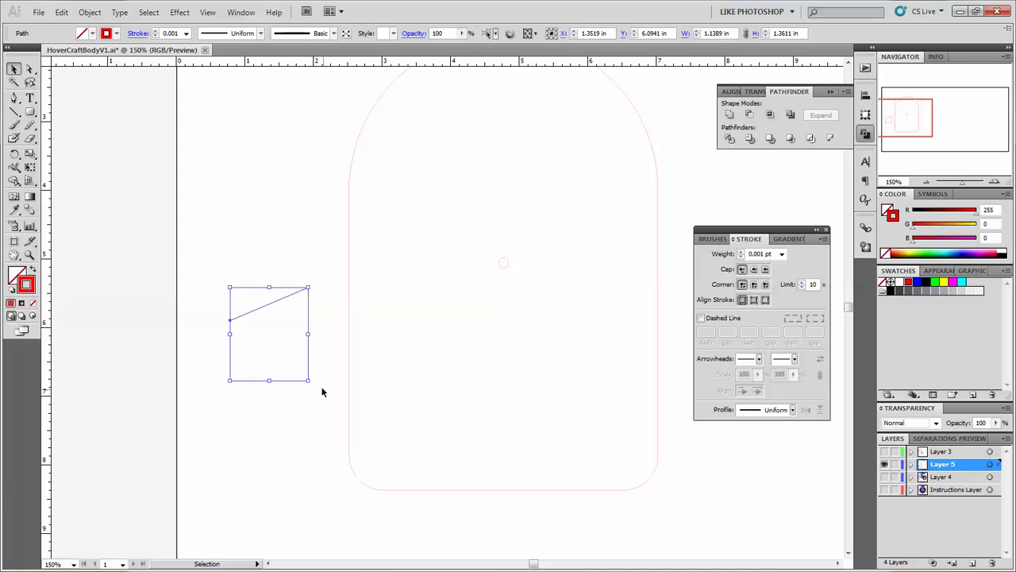
{"action": "key", "text": "a"}
{"action": "key", "text": "v"}
{"action": "key", "text": "a"}
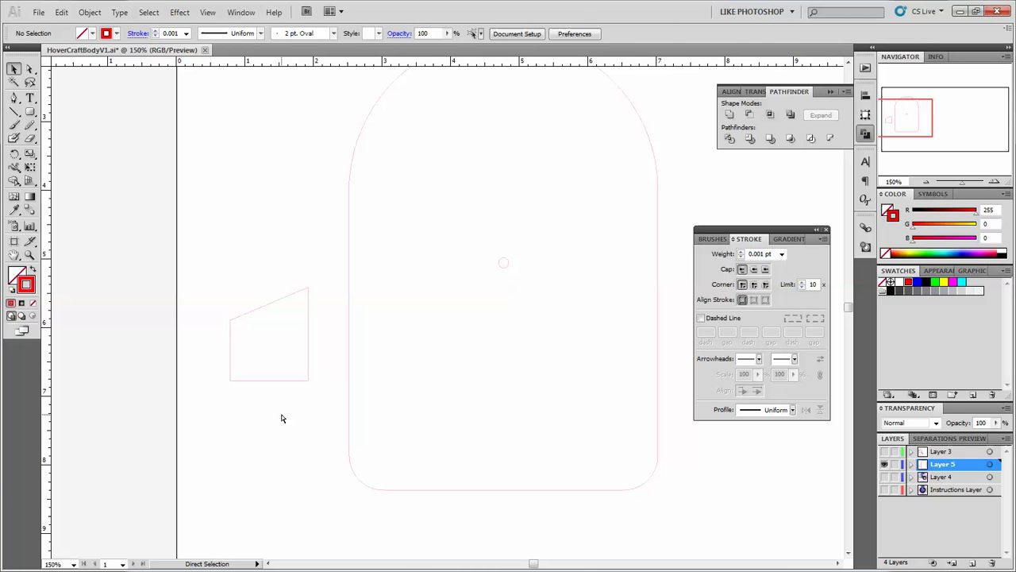
{"action": "key", "text": "ctrl+c"}
{"action": "key", "text": "ctrl+v"}
{"action": "key", "text": "v"}
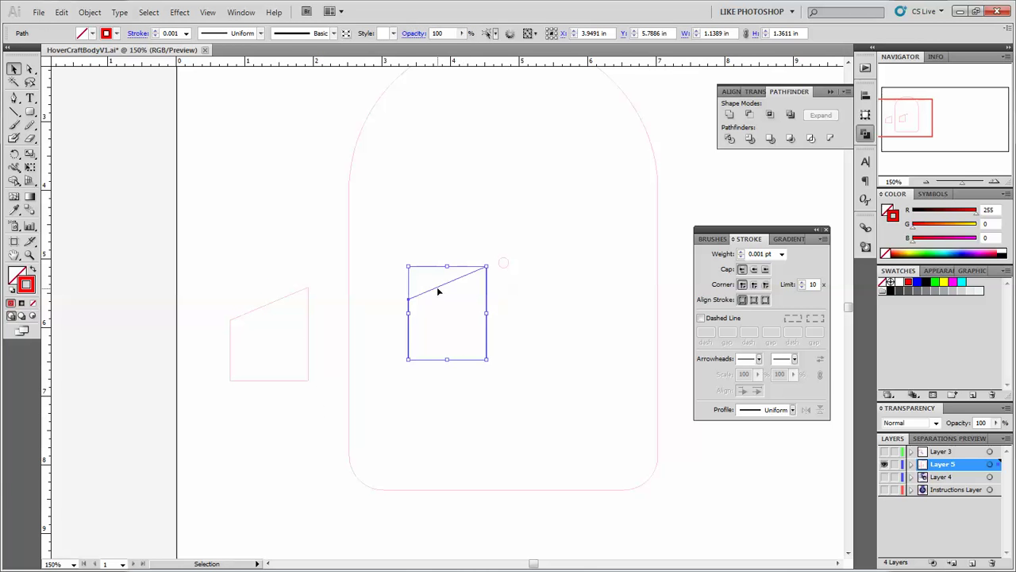